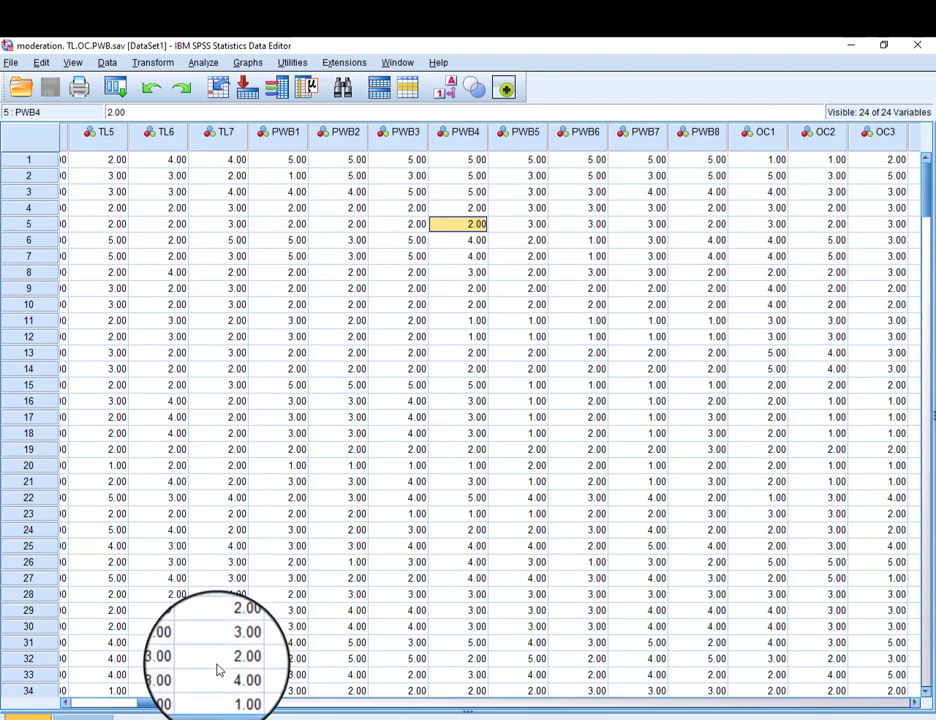
left_click_drag(226, 707, 261, 710)
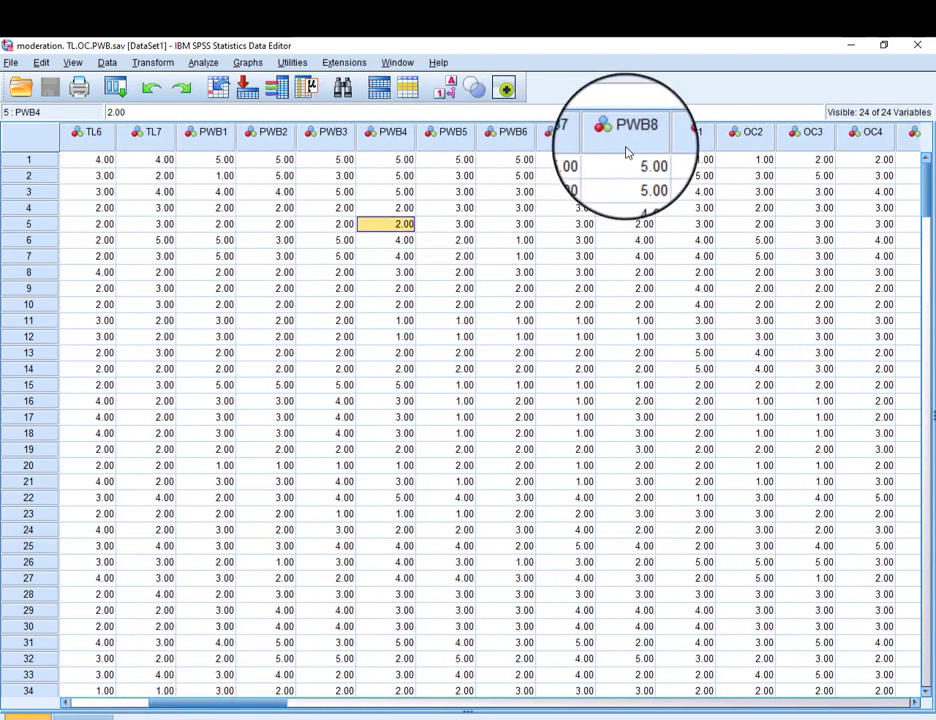
mouse_move(255, 712)
left_mouse_down()
mouse_move(240, 706)
mouse_move(255, 703)
left_mouse_up()
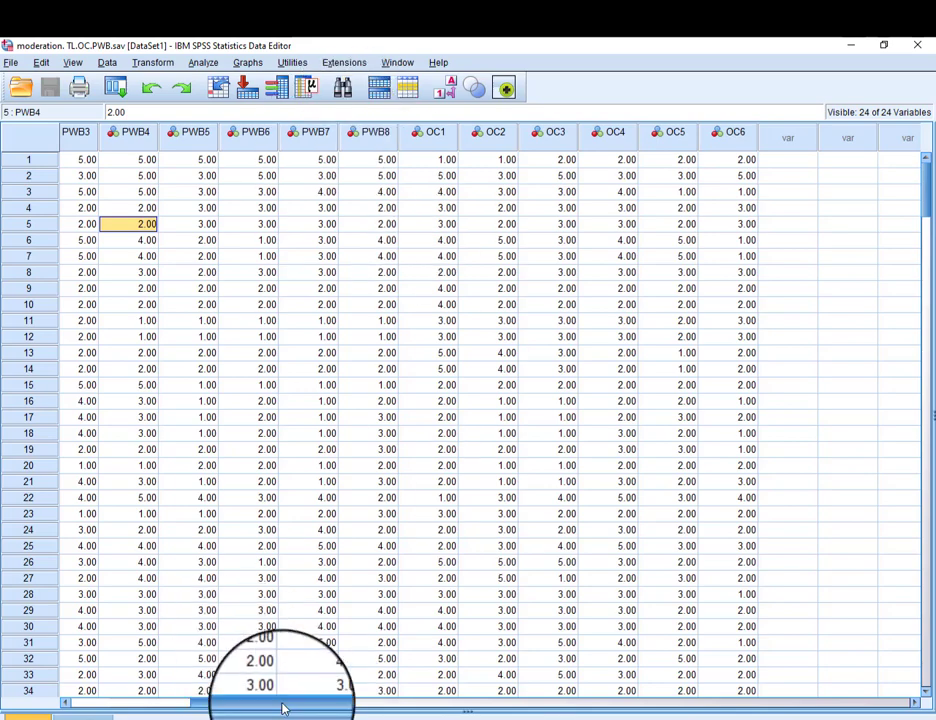
left_click_drag(282, 706, 240, 709)
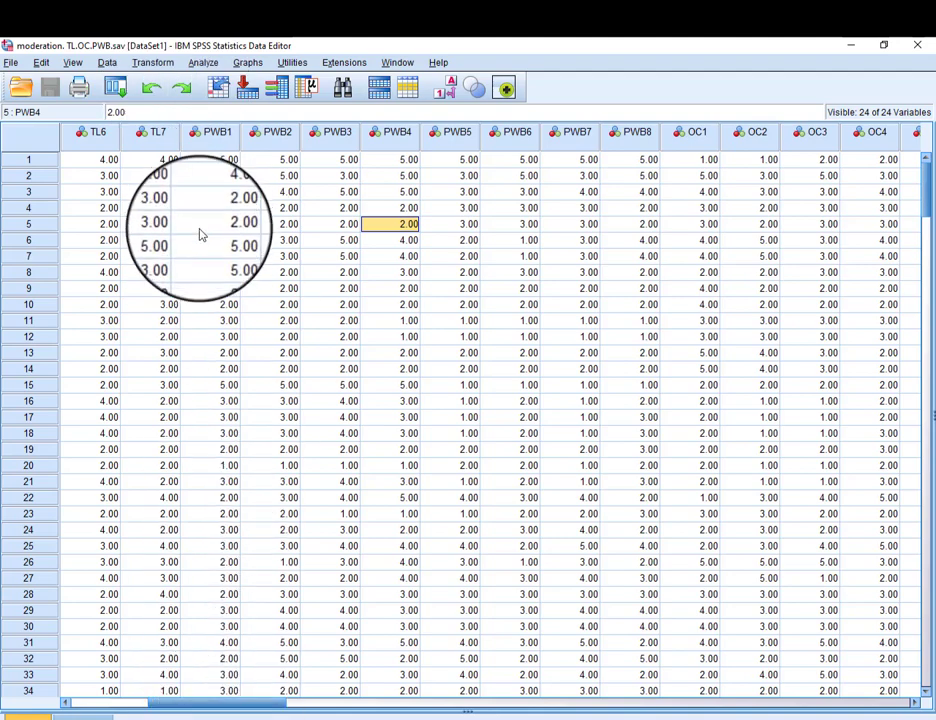
Begin a Compute Variable transformation with the old settings cleared and name the target variable TL.
left_click(157, 67)
mouse_move(183, 62)
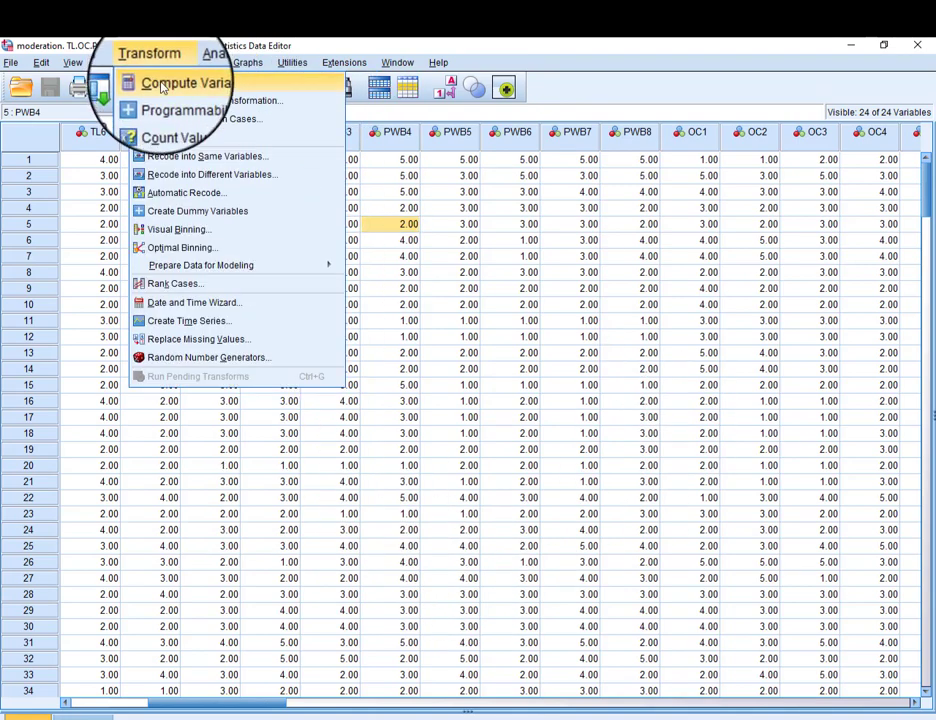
left_click(160, 85)
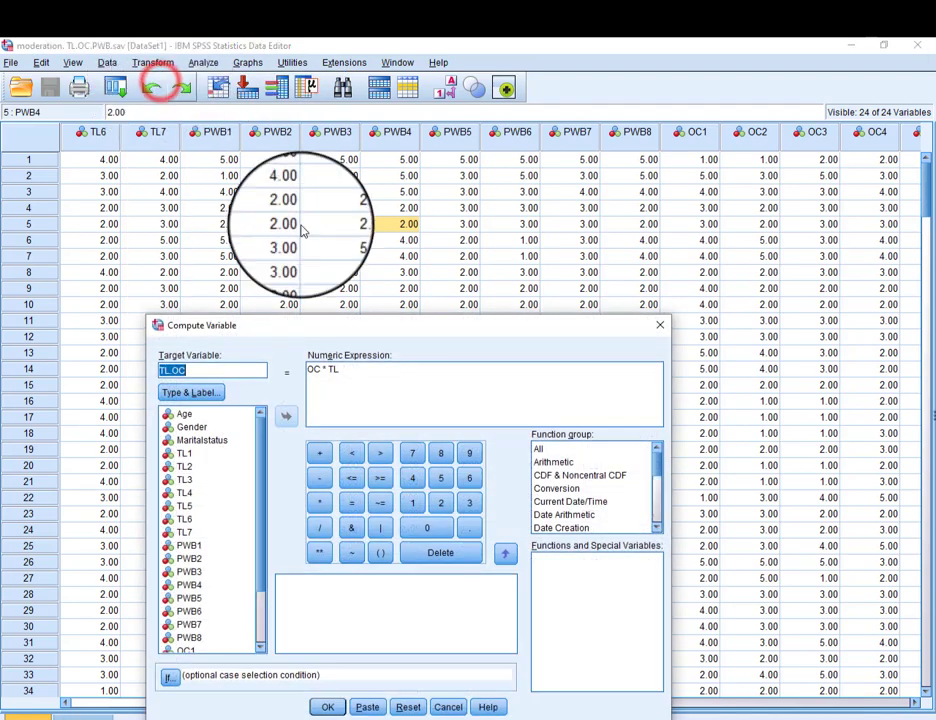
left_click(408, 707)
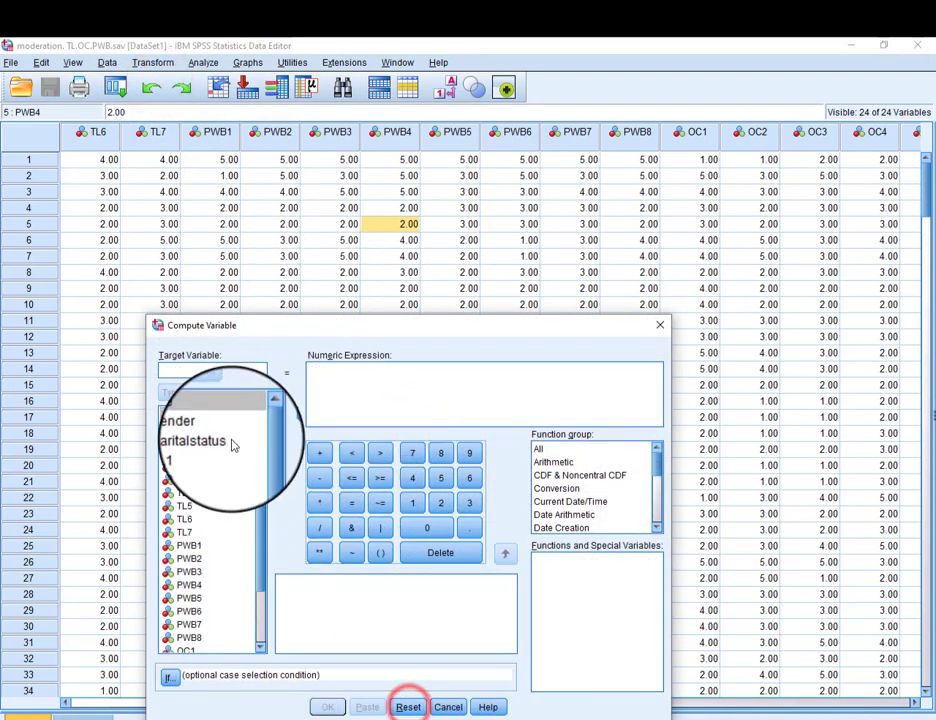
left_click(230, 371)
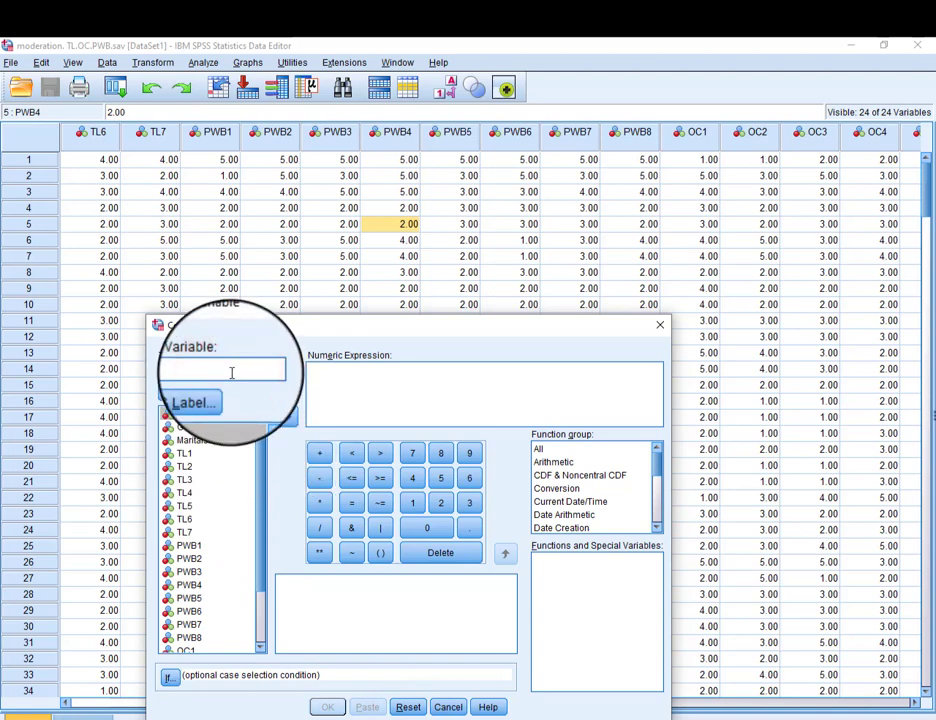
type("TL")
Build the numeric expression for TL as the parenthesised sum (TL1+TL2+TL3+TL4+TL5+TL6+TL7).
left_click(326, 386)
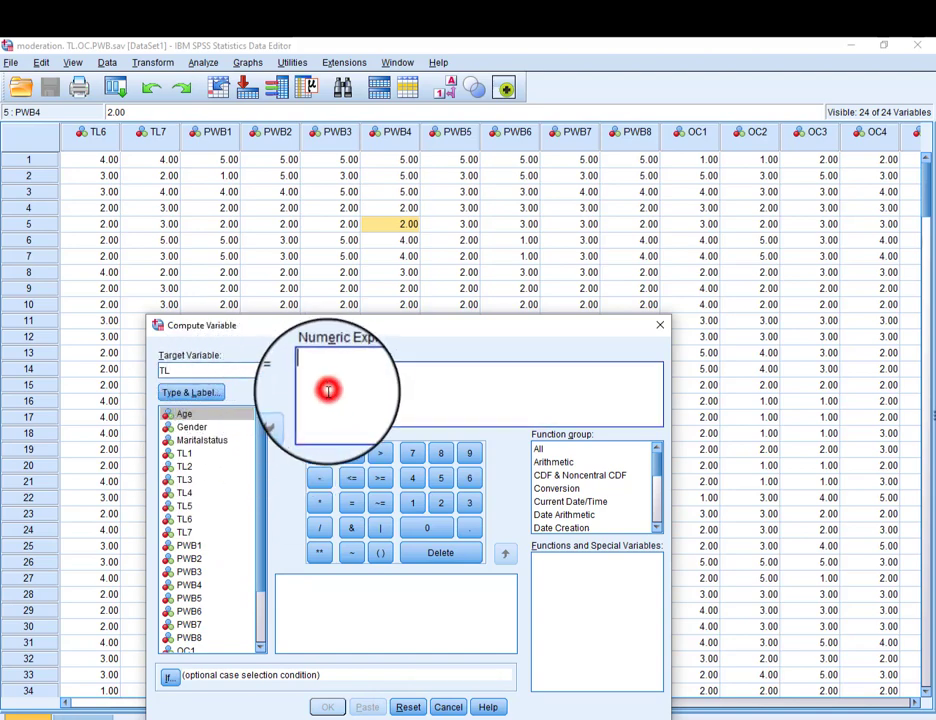
left_click(381, 554)
double_click(190, 453)
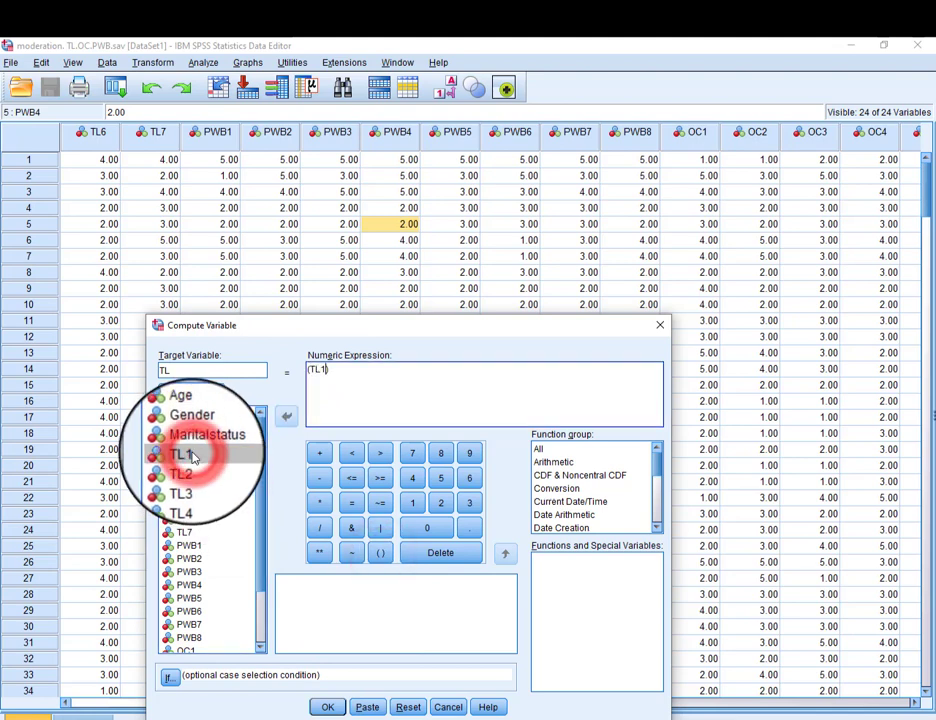
type("+")
double_click(192, 472)
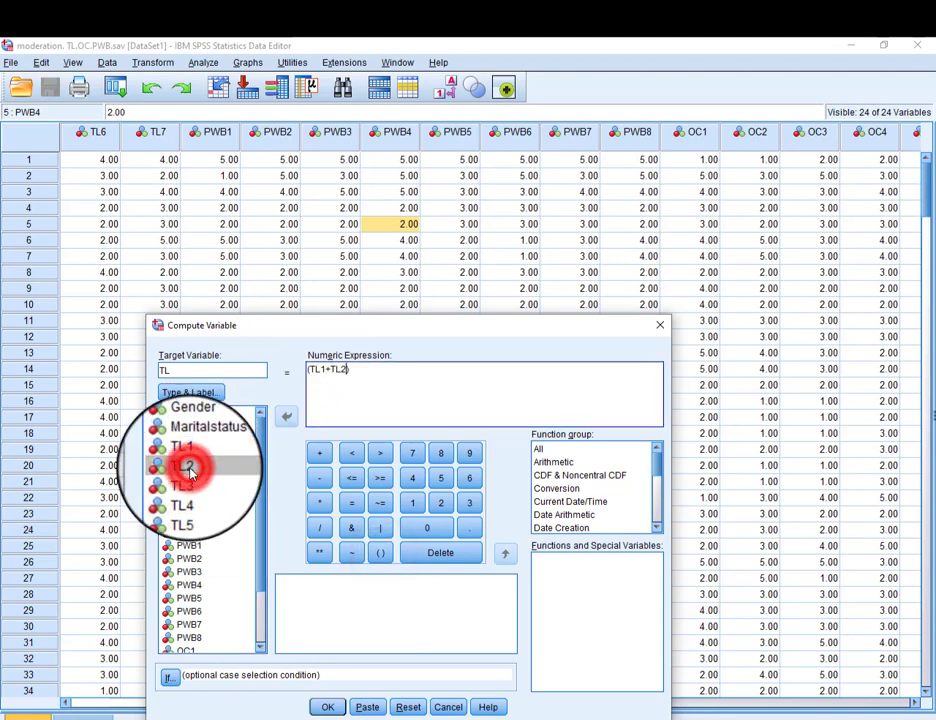
type("+")
double_click(190, 481)
type("+TL3+")
double_click(190, 492)
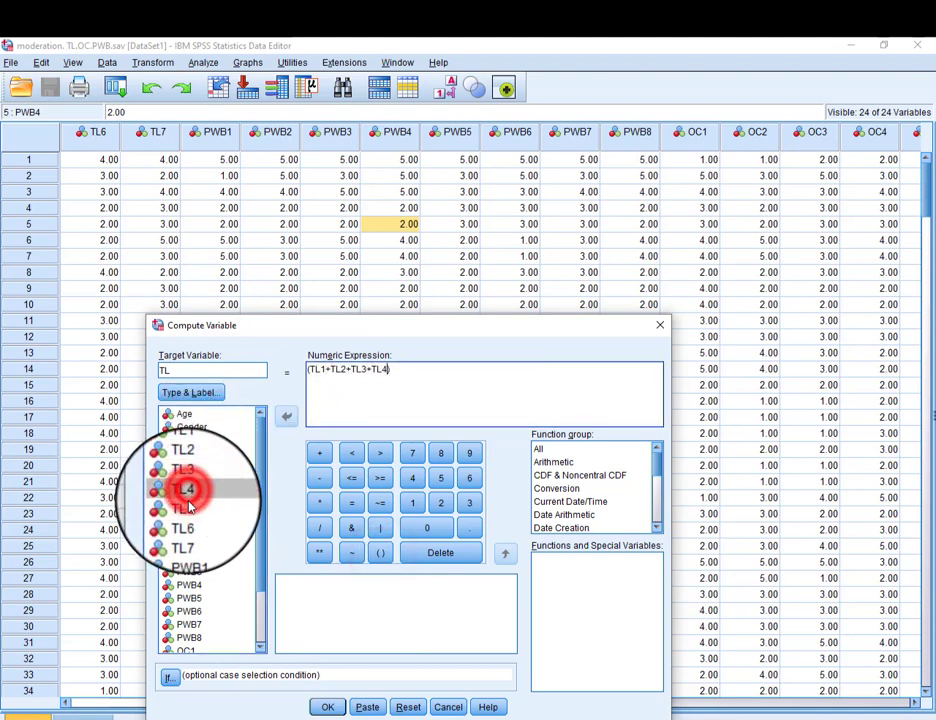
type("+")
left_click(190, 507)
double_click(190, 510)
type("+TL5+")
scroll(188, 515, "down", 1)
double_click(187, 522)
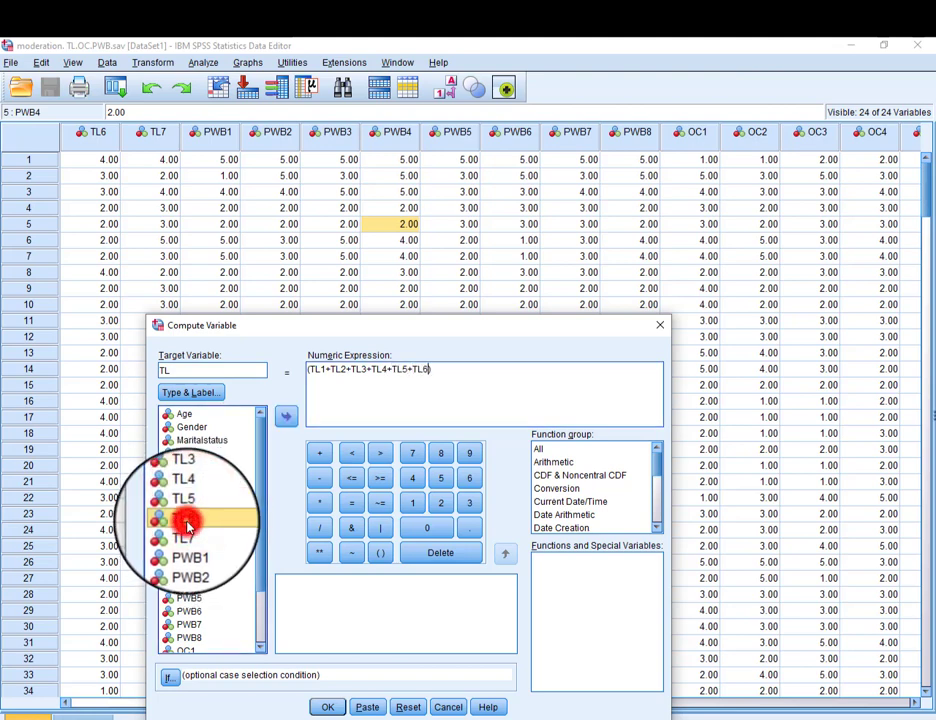
type("+")
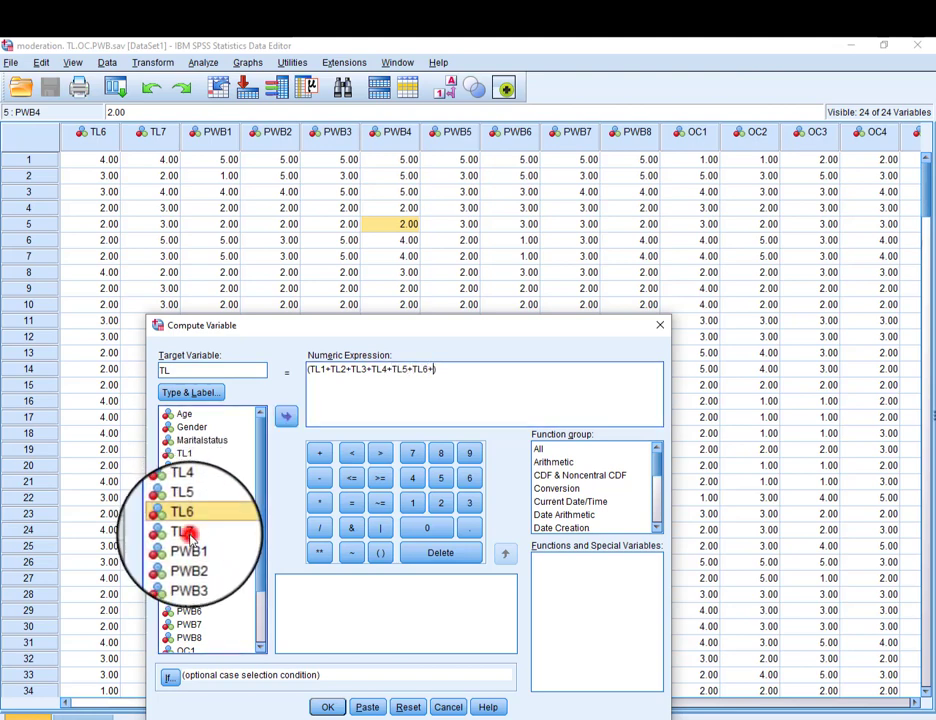
double_click(190, 533)
Divide the parenthesised sum of the TL items by 7 and compute the TL variable.
left_click(468, 371)
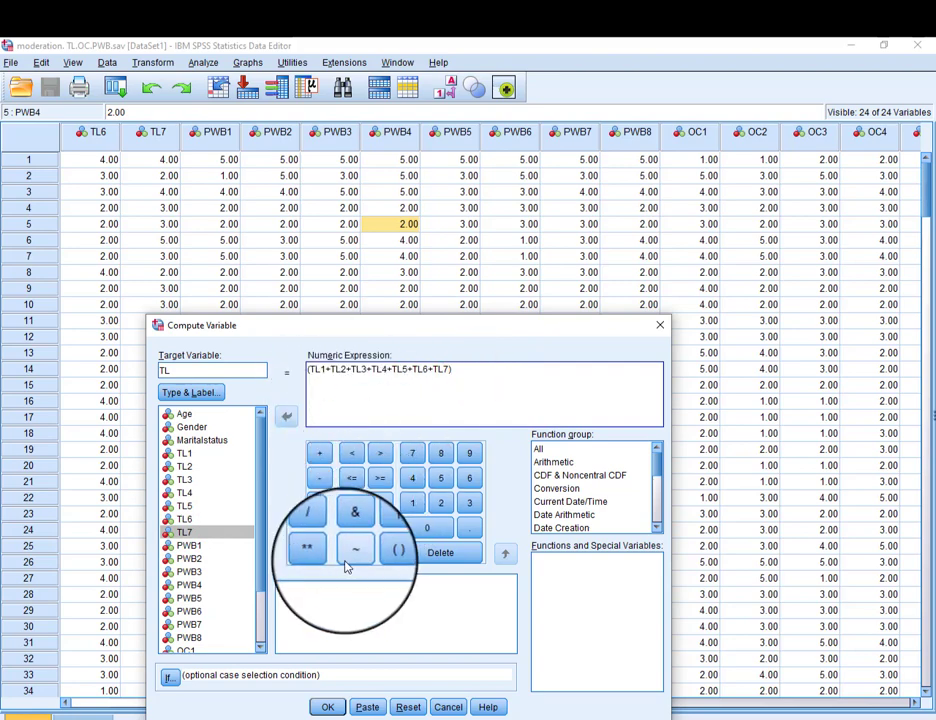
left_click(319, 527)
left_click(412, 453)
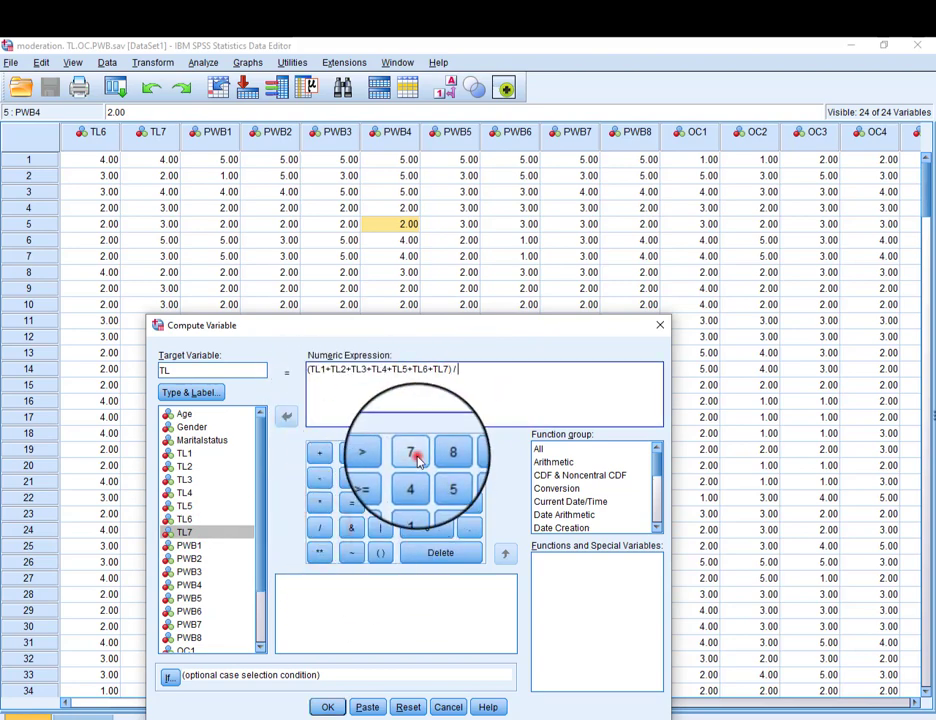
left_click(328, 710)
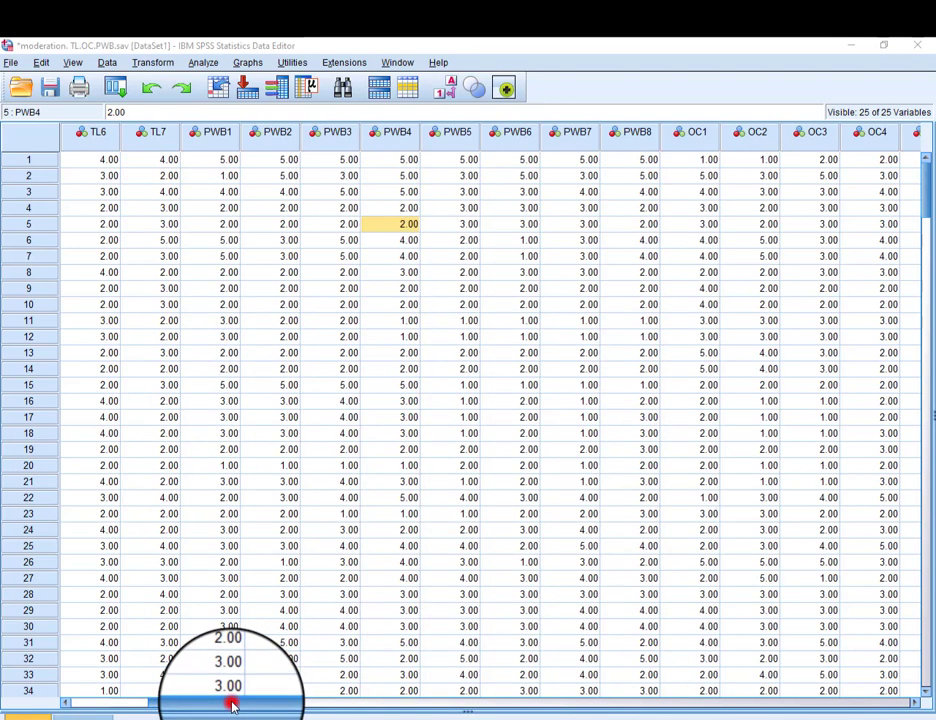
Begin another Compute Variable transformation with the TL settings cleared and name the target variable PWB.
left_click_drag(231, 706, 345, 705)
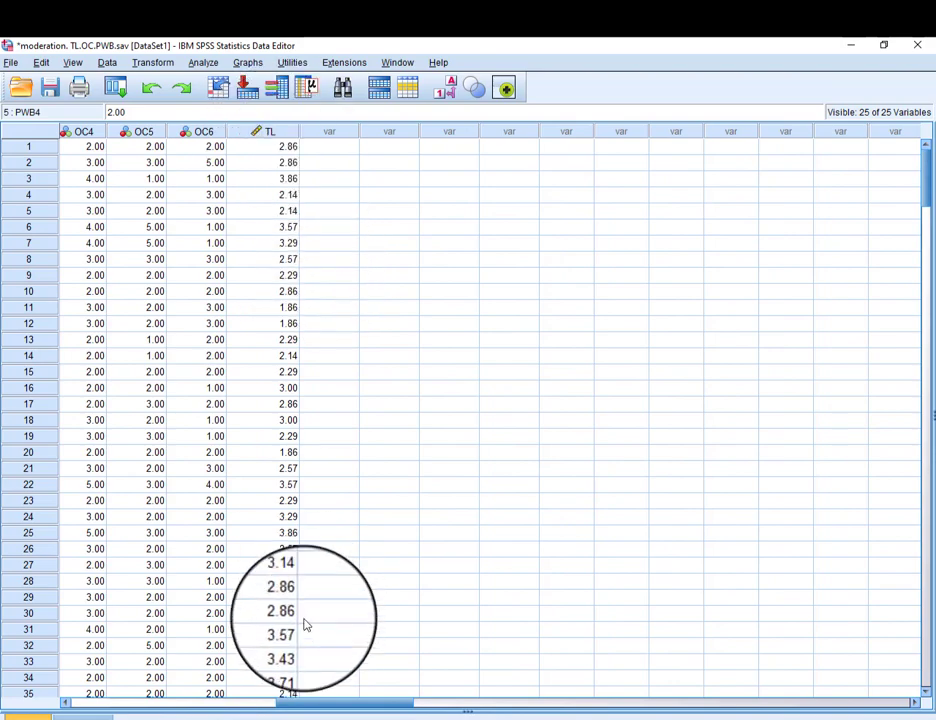
left_click(290, 694)
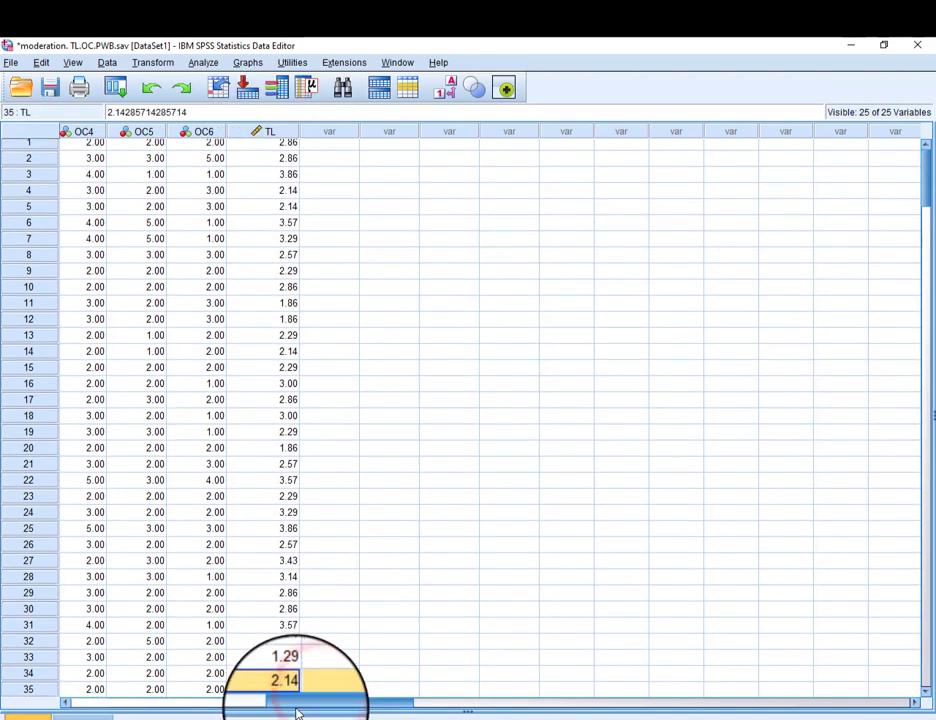
left_click_drag(297, 712, 240, 712)
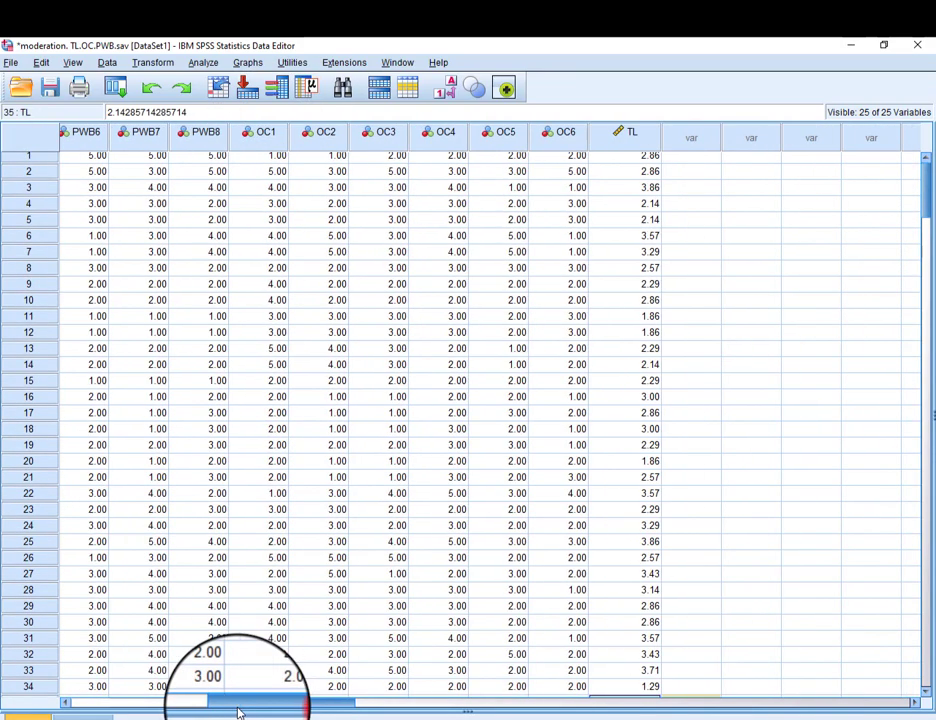
left_click(148, 64)
left_click(167, 88)
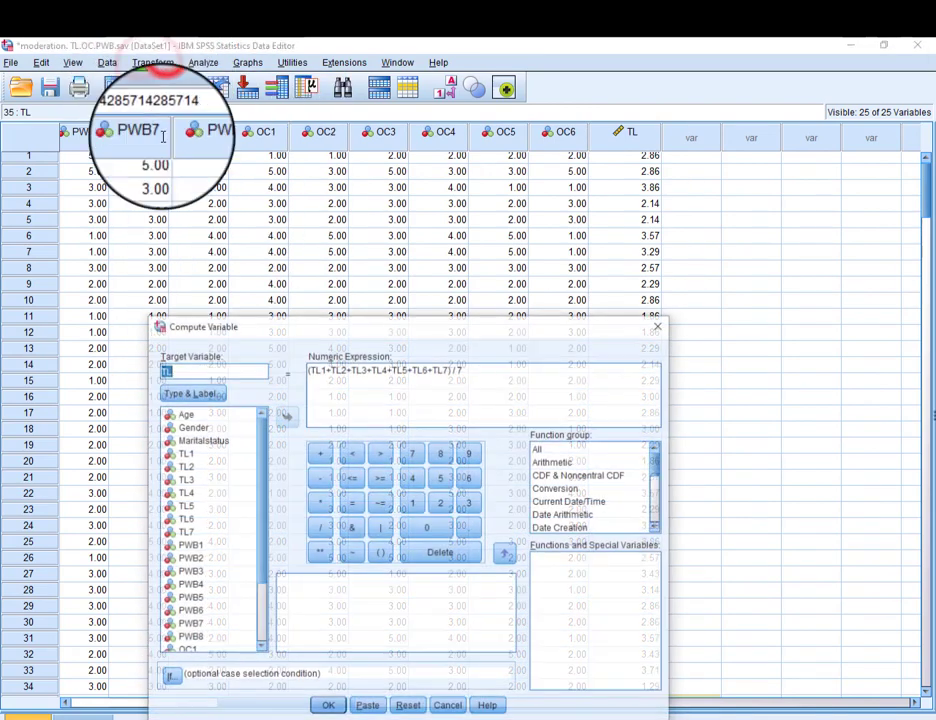
left_click(408, 707)
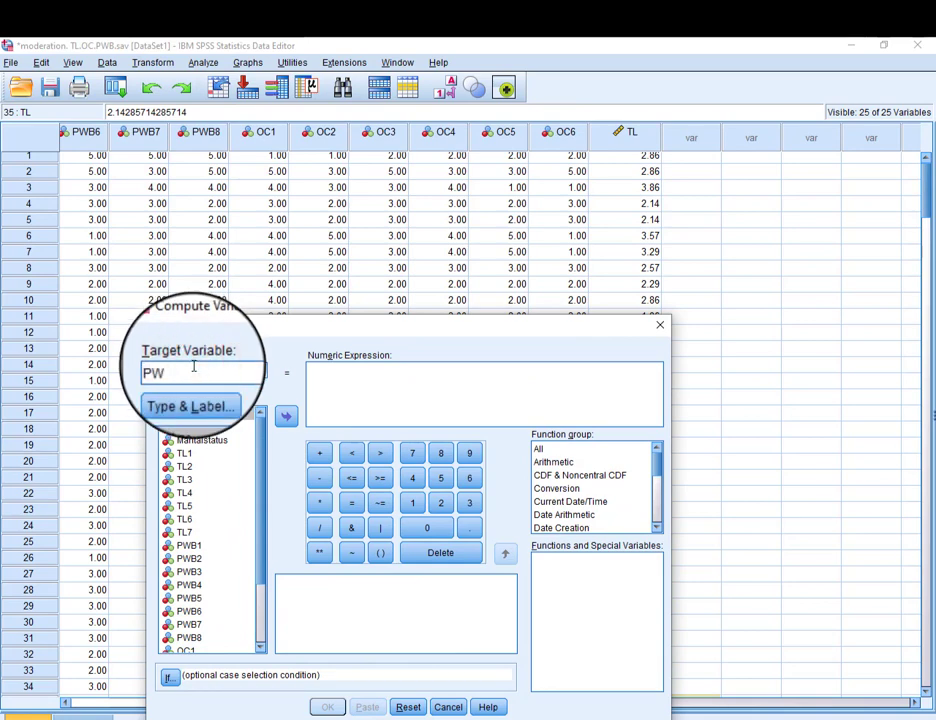
Build the numeric expression for PWB as the parenthesised sum (PWB1+PWB2+PWB3+PWB4+PWB5+PWB6+PWB7+PWB8).
left_click(345, 384)
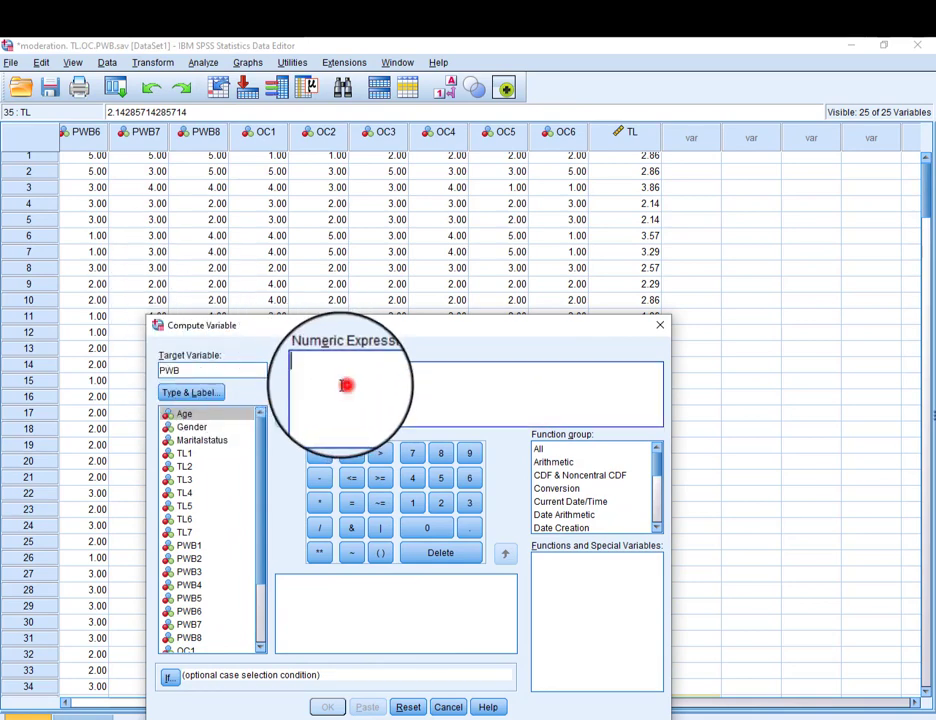
scroll(217, 478, "down", 1)
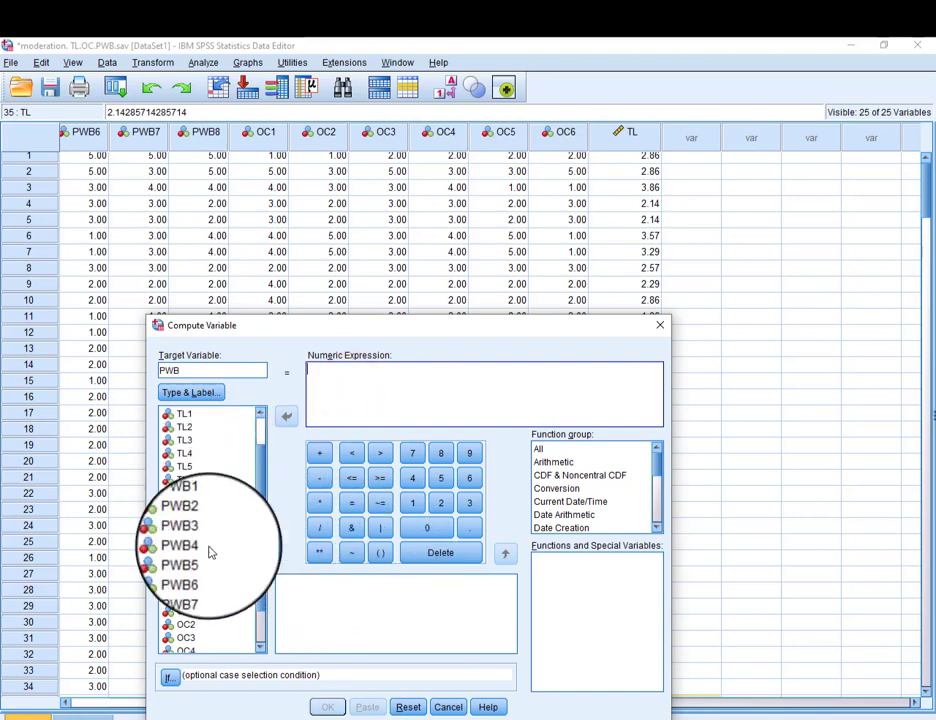
left_click(380, 553)
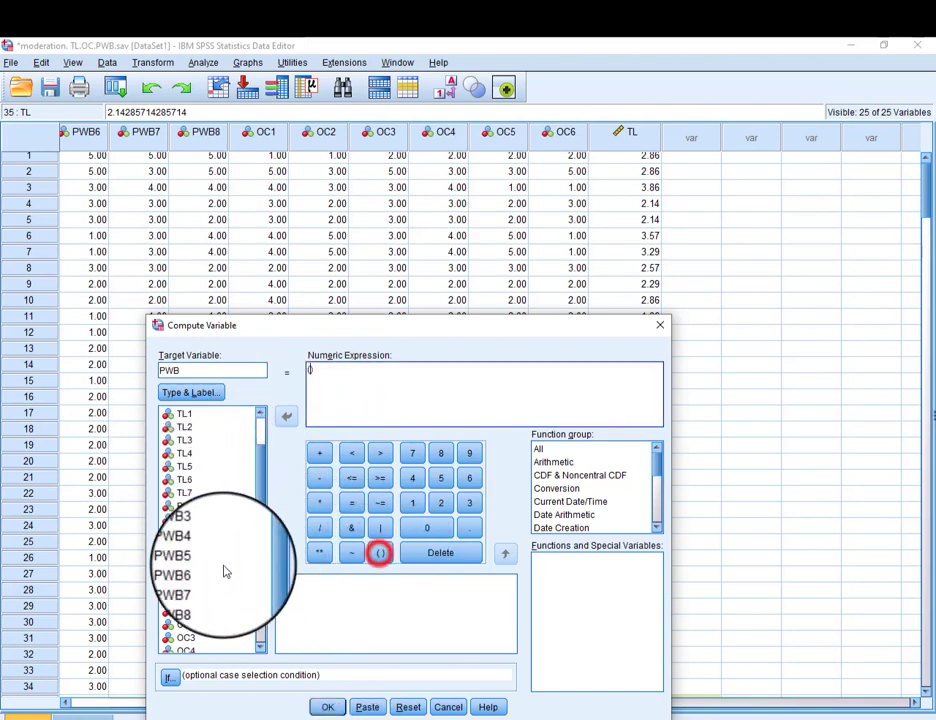
double_click(194, 509)
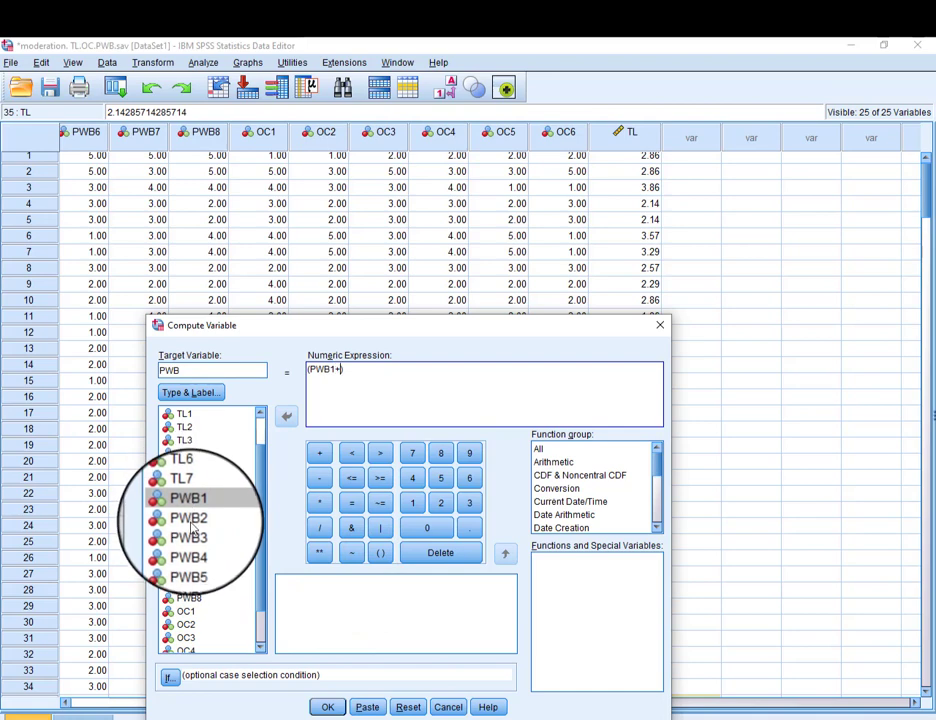
double_click(192, 535)
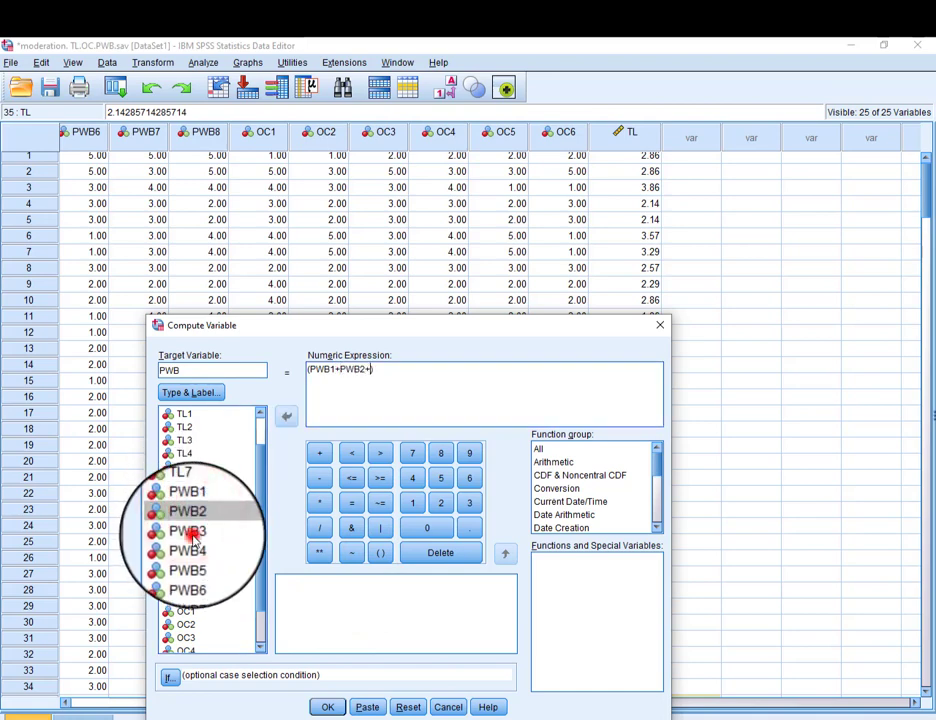
double_click(193, 549)
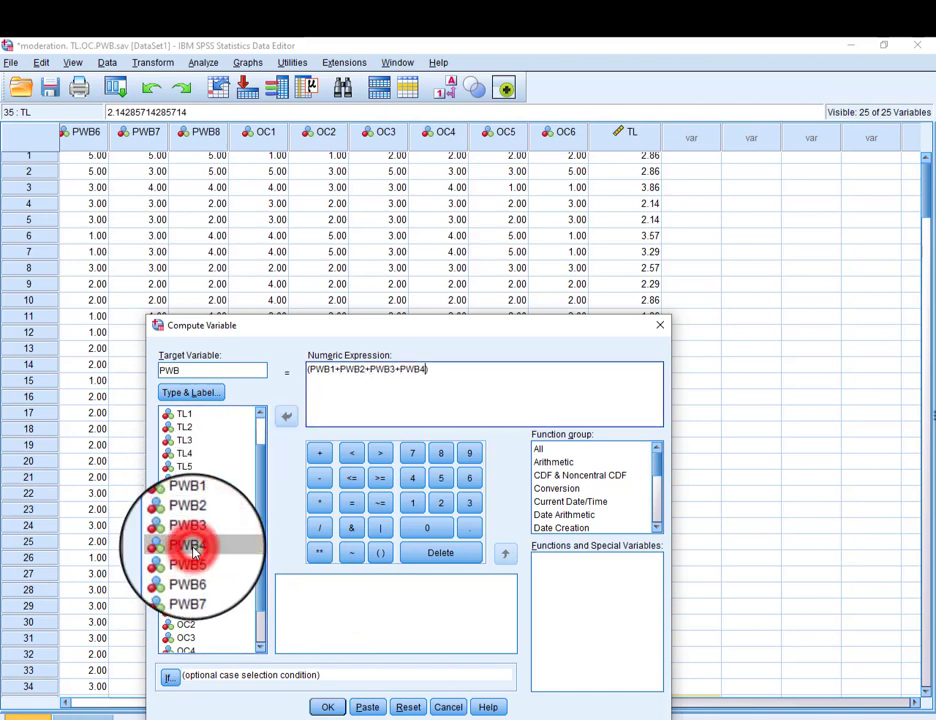
key("plus")
double_click(193, 560)
key("plus")
double_click(195, 570)
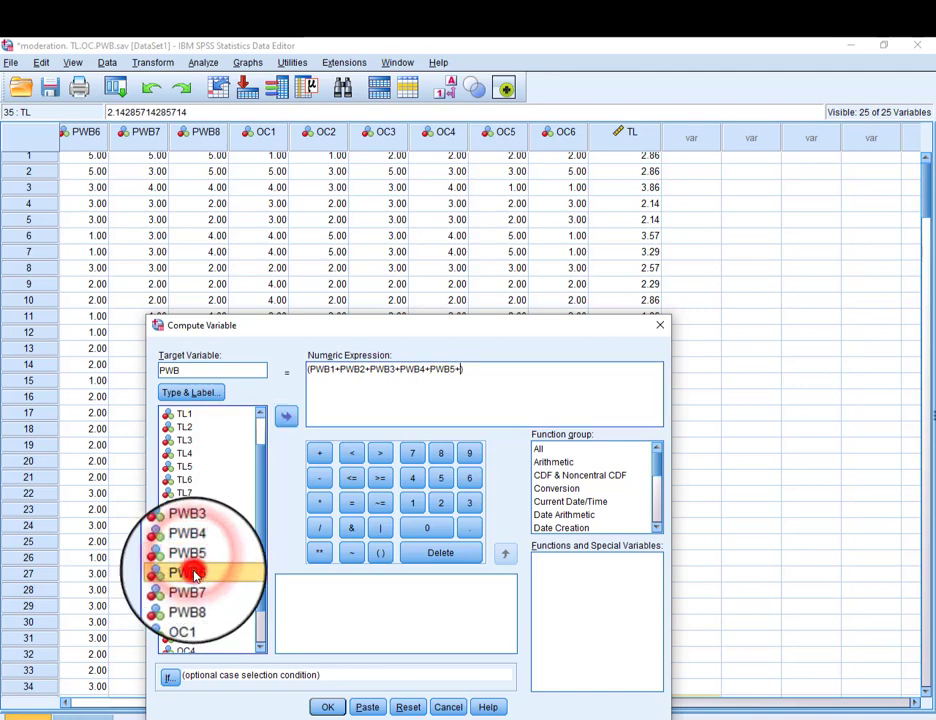
key("plus")
left_click(197, 588)
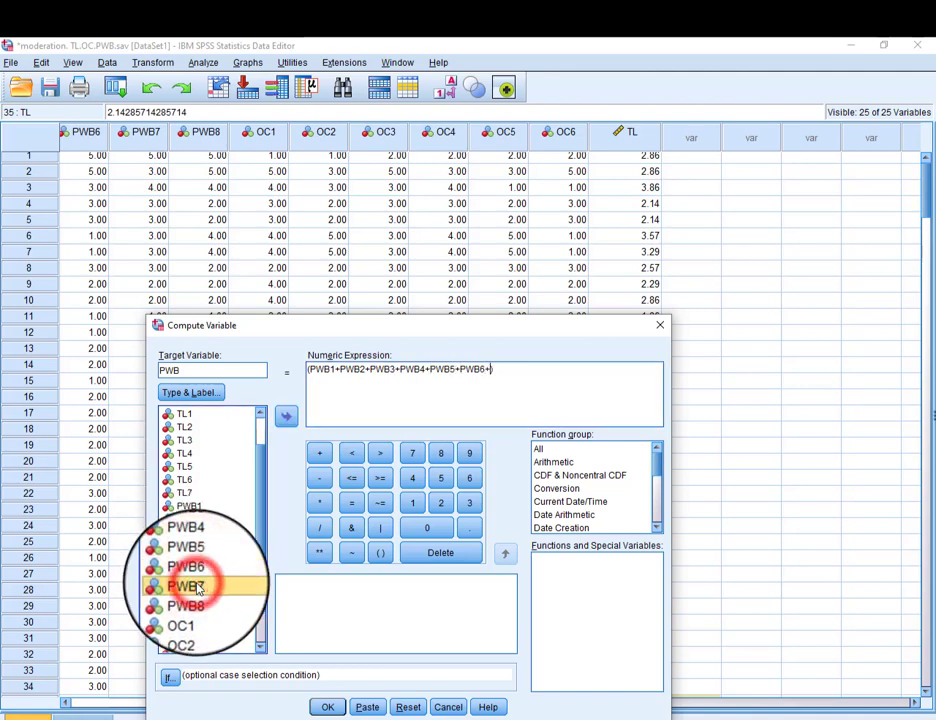
double_click(197, 588)
key("plus")
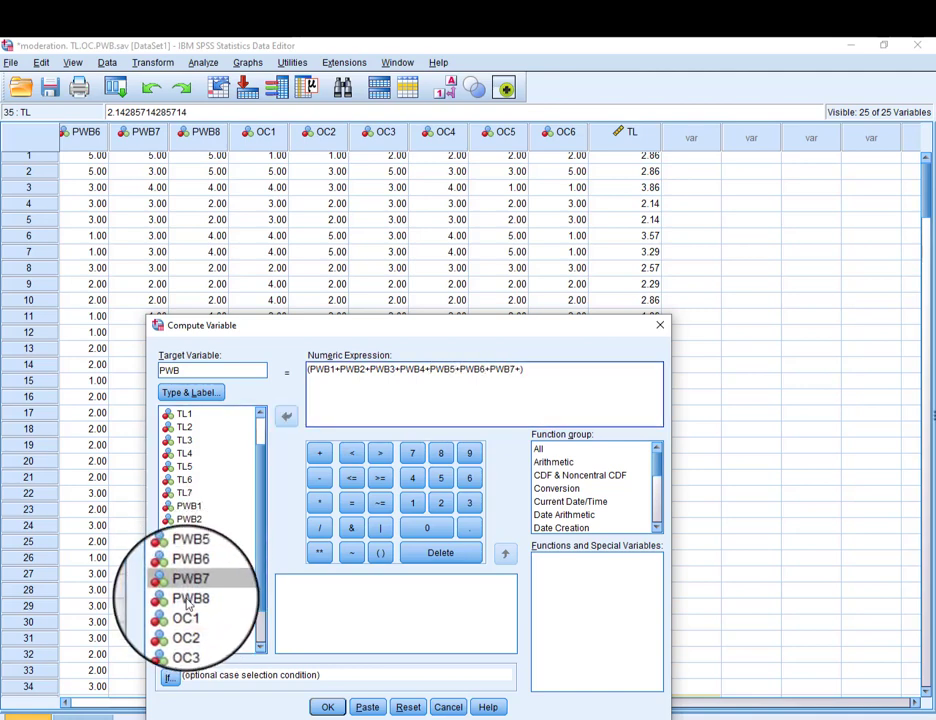
double_click(187, 601)
Divide the parenthesised sum of the PWB items by 8 and compute the PWB variable.
left_click(563, 375)
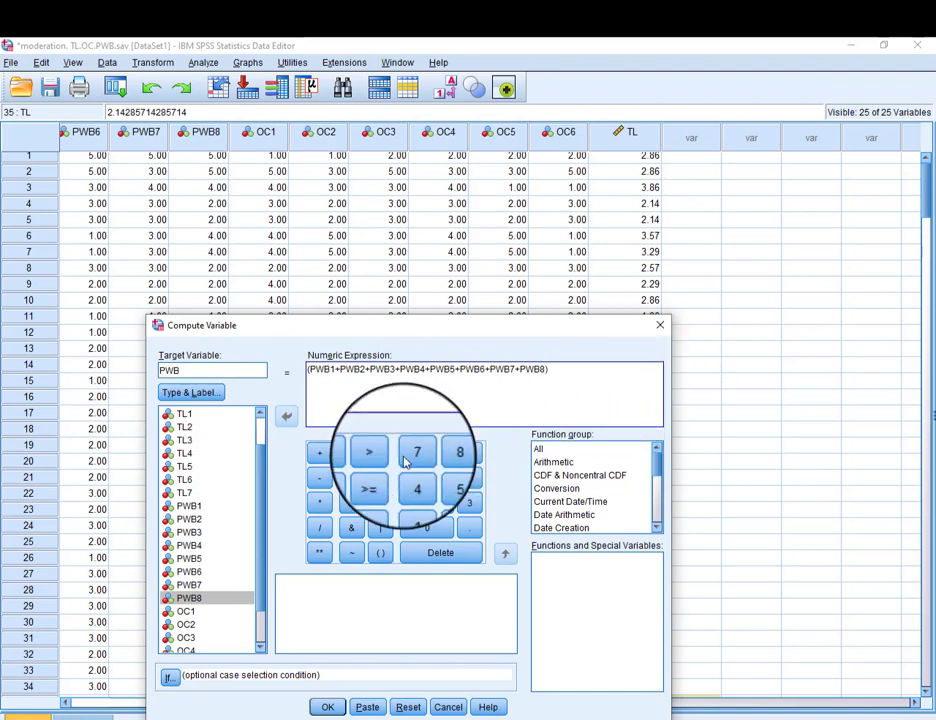
left_click(319, 527)
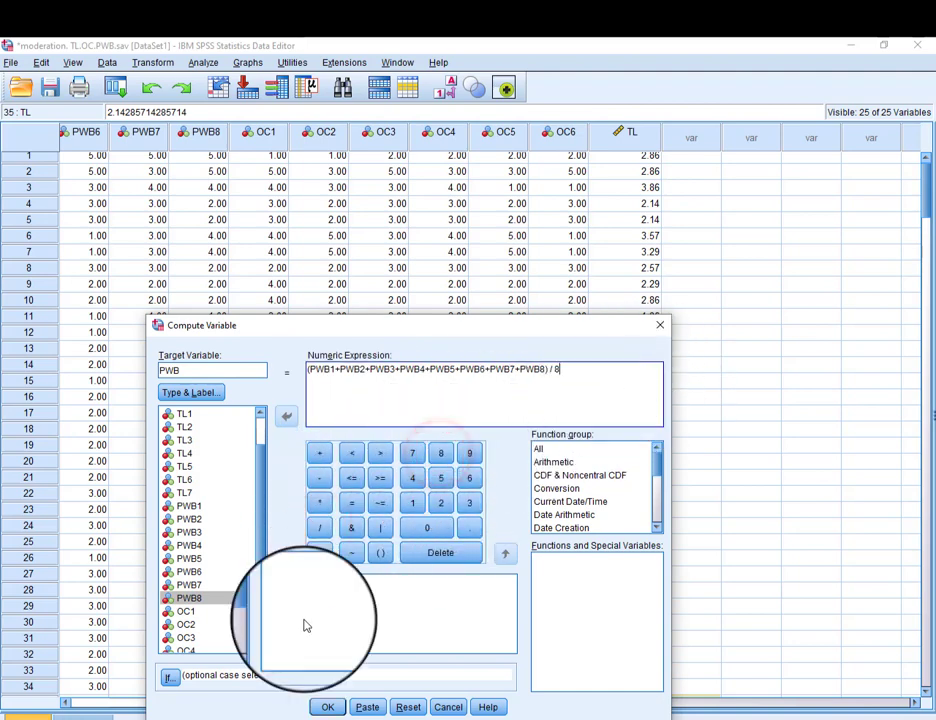
left_click(327, 707)
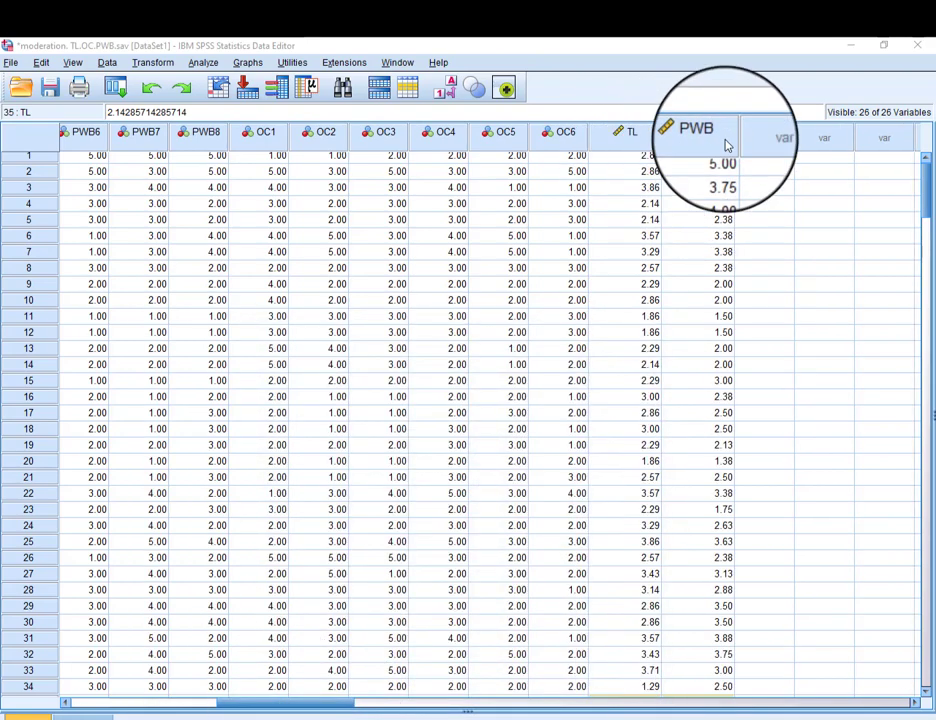
Begin another Compute Variable transformation with the PWB settings cleared and name the target variable OC.
left_click(152, 62)
left_click(162, 79)
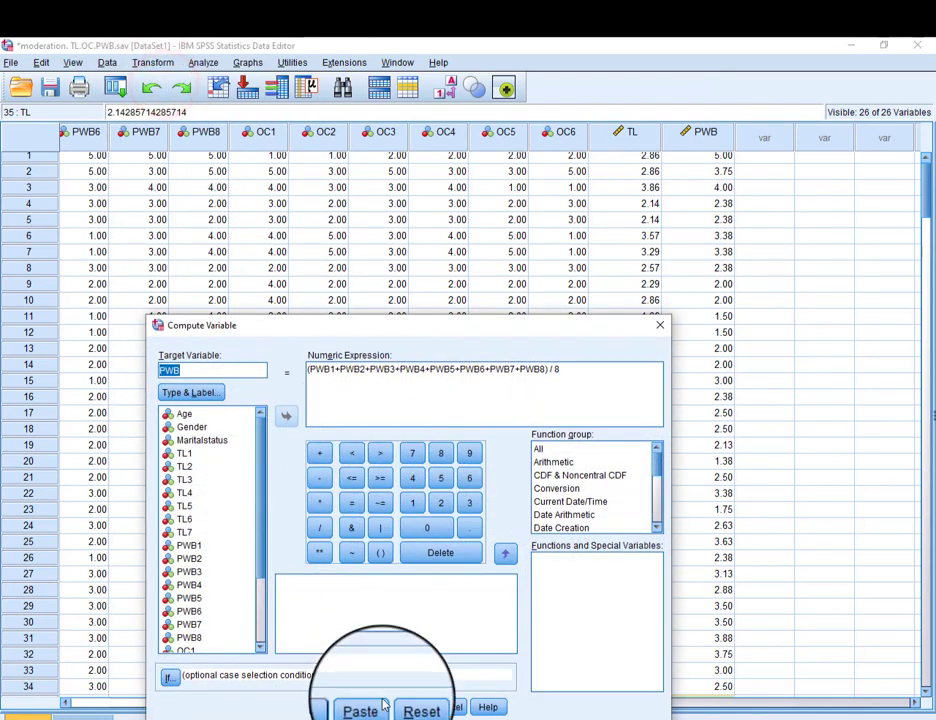
left_click(408, 707)
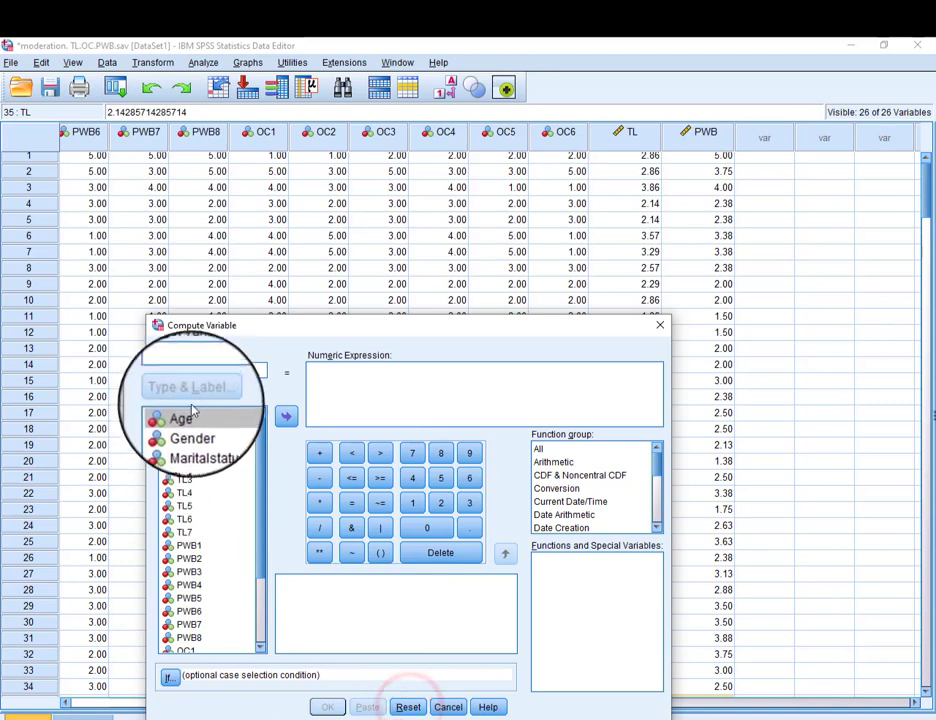
left_click(197, 373)
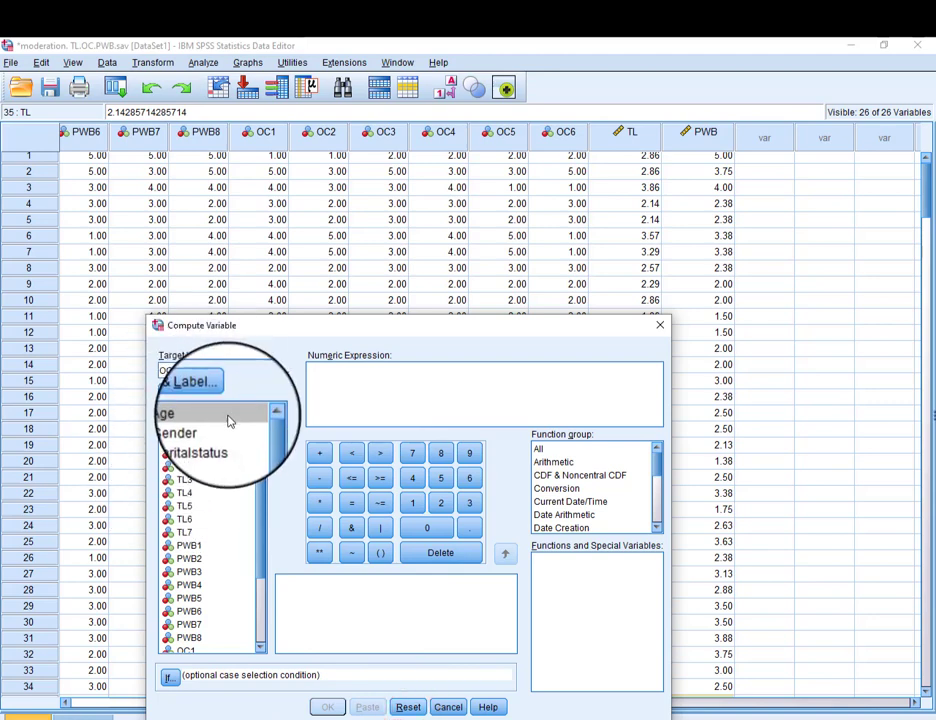
Build the numeric expression for OC as the parenthesised sum (OC1+OC2+OC3+OC4+OC5+OC6).
left_click(335, 395)
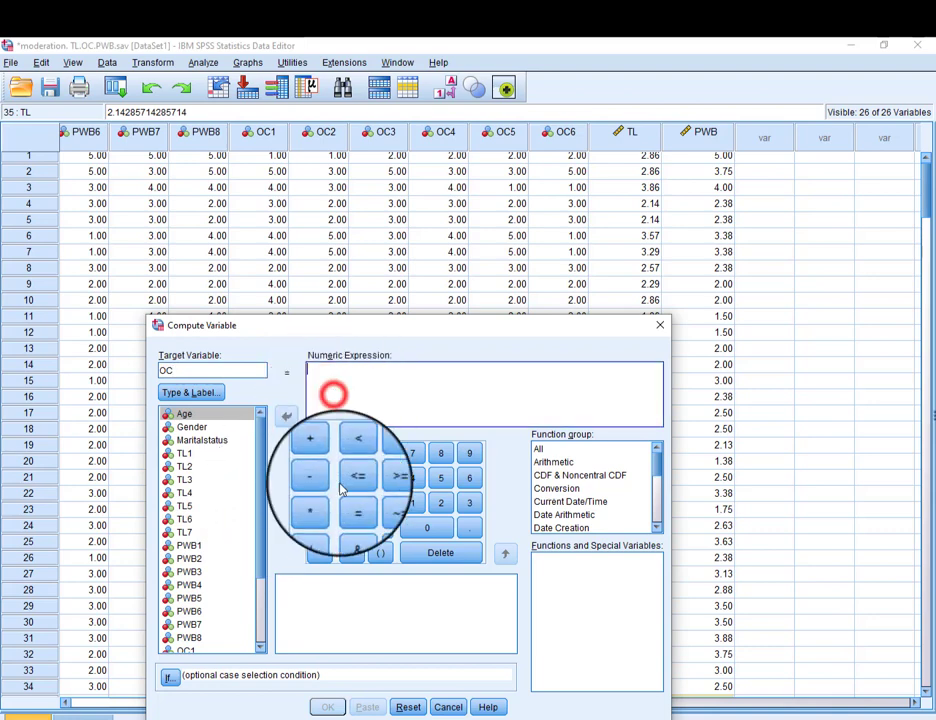
left_click(380, 555)
scroll(215, 606, "down", 3)
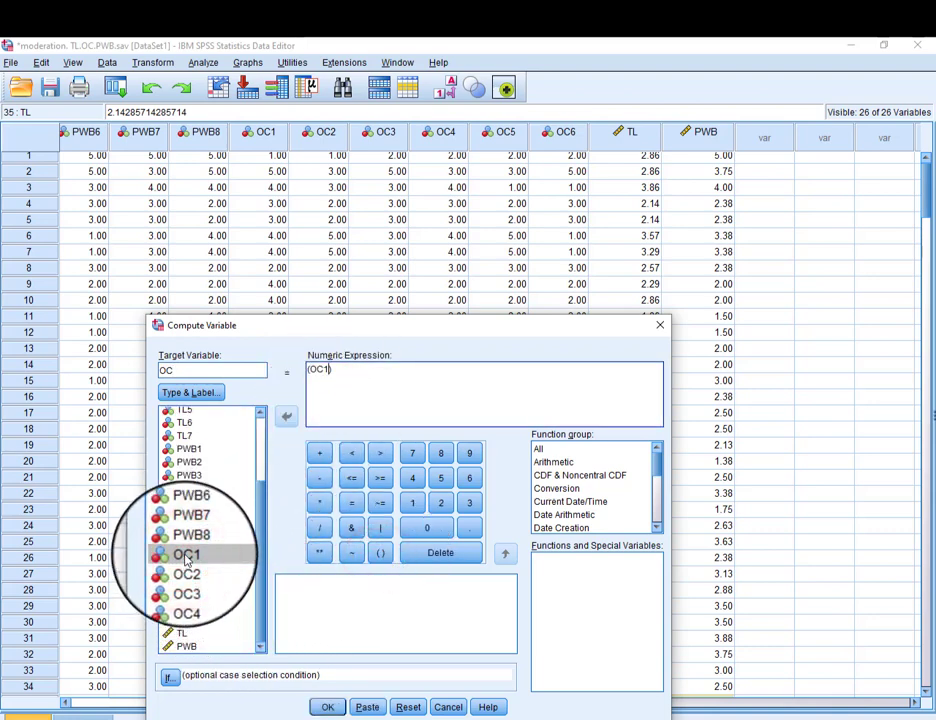
type("+")
left_click(188, 567)
scroll(188, 570, "down", 1)
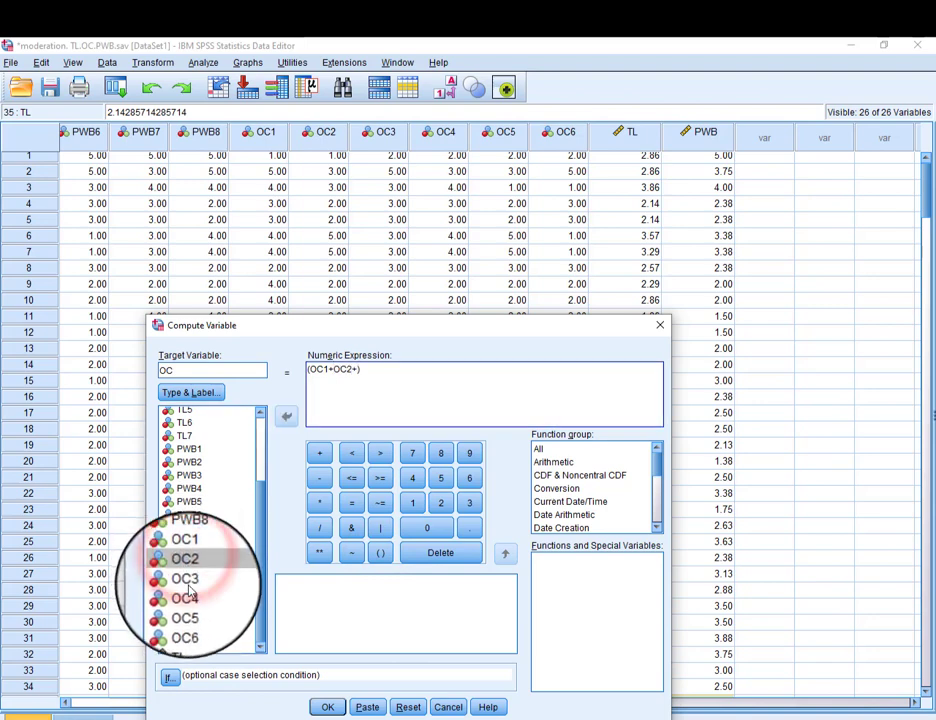
left_click(188, 584)
type("+")
scroll(188, 595, "down", 1)
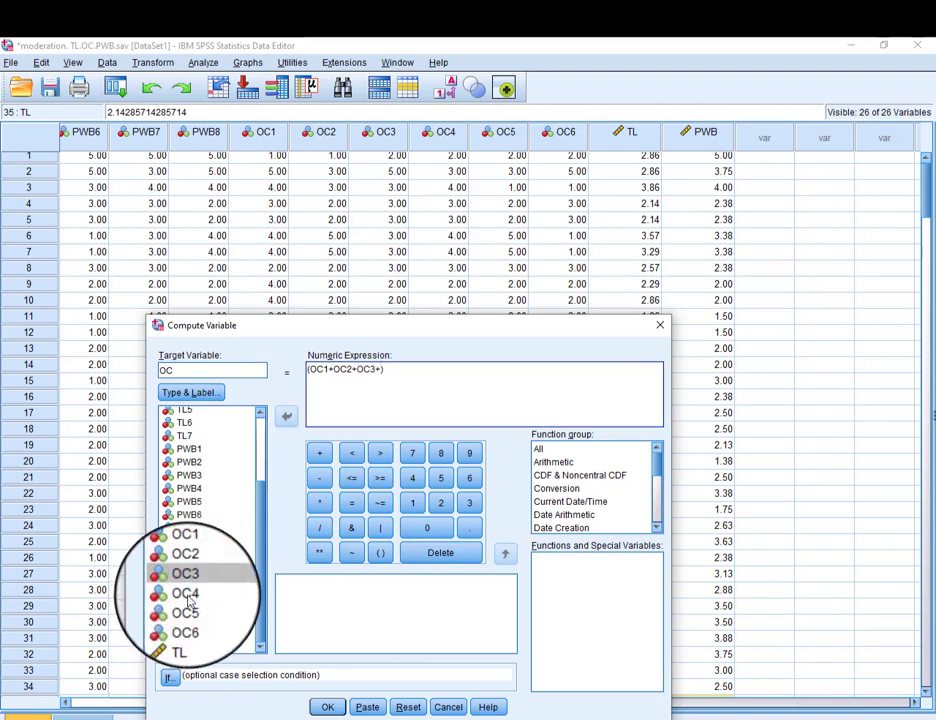
type("+")
scroll(188, 600, "down", 1)
double_click(188, 607)
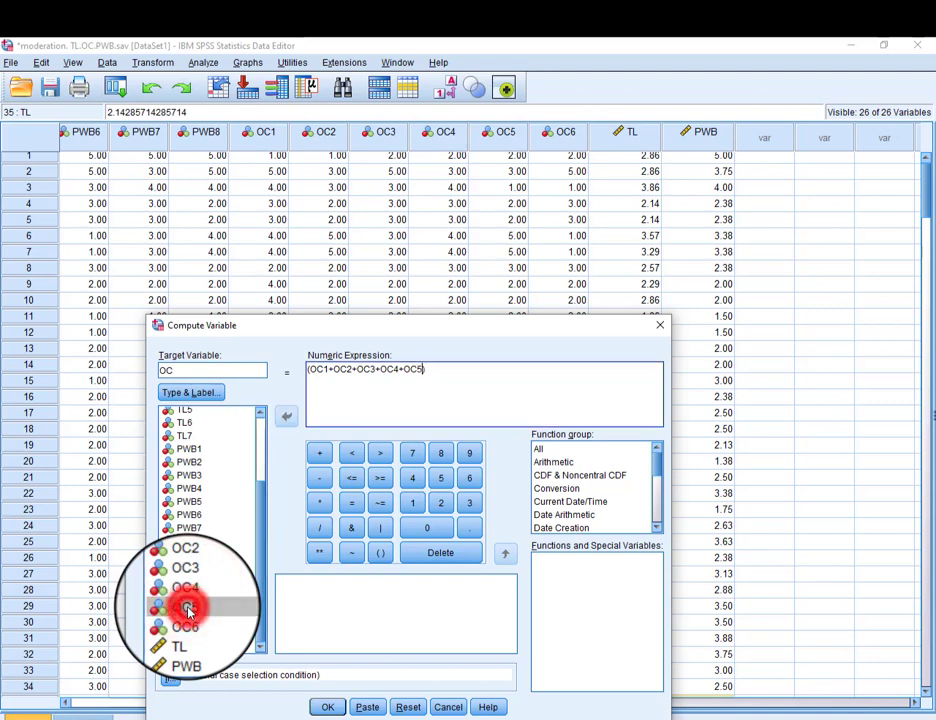
type("+")
double_click(186, 620)
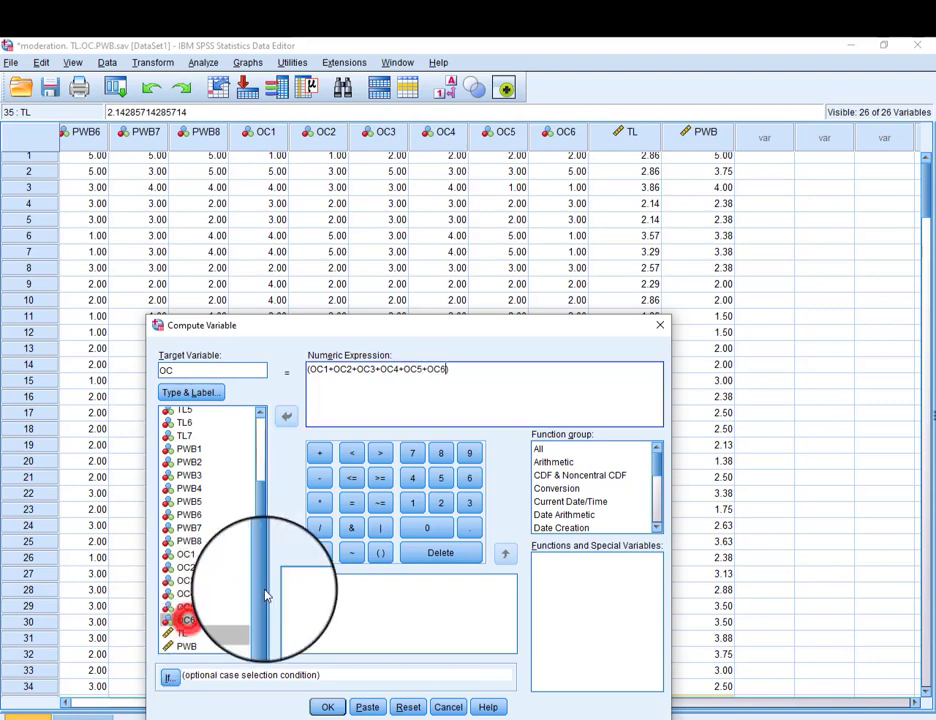
Divide the parenthesised sum of the OC items by 6 and compute the OC variable.
left_click(466, 384)
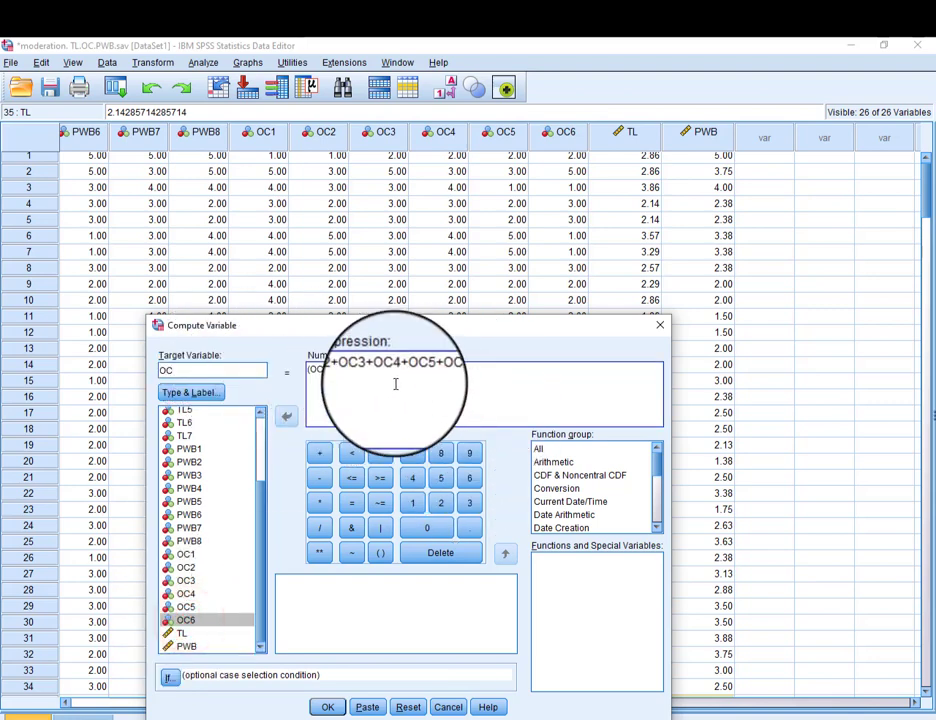
left_click(320, 527)
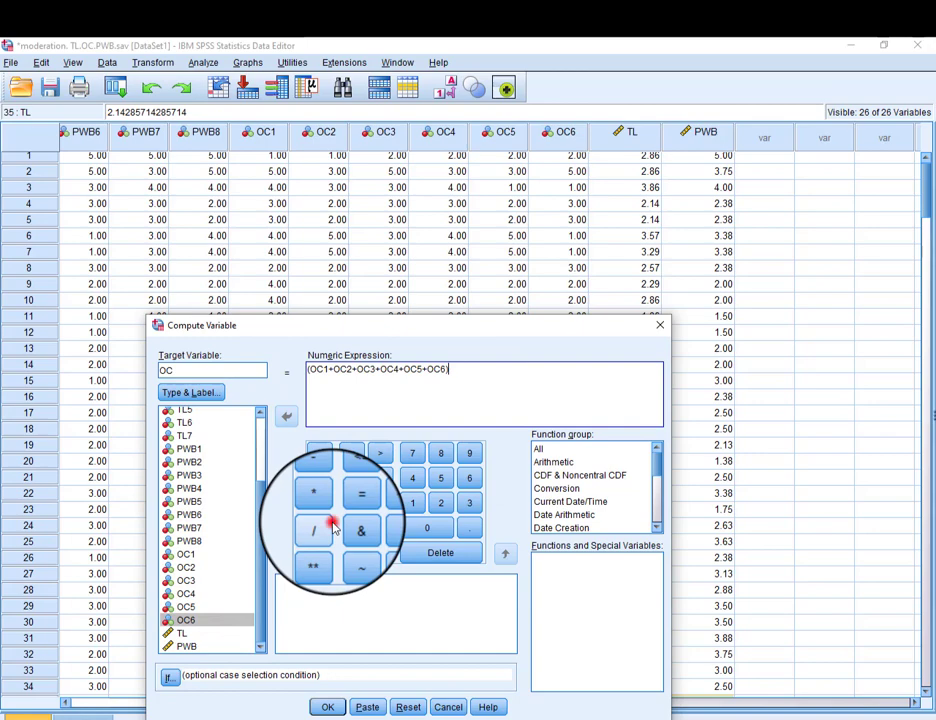
left_click(470, 482)
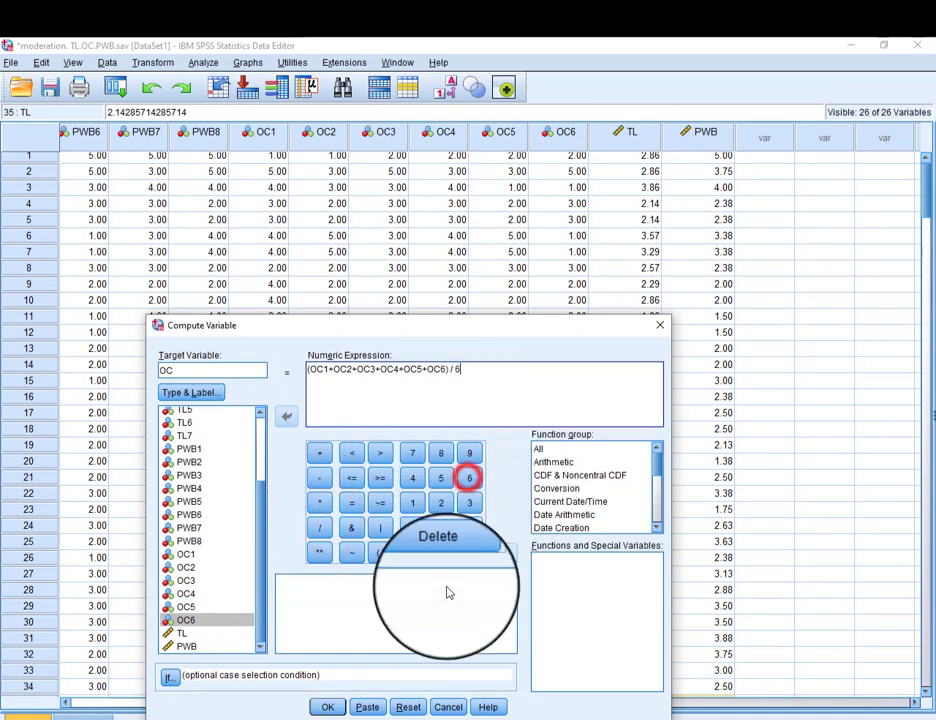
left_click(329, 705)
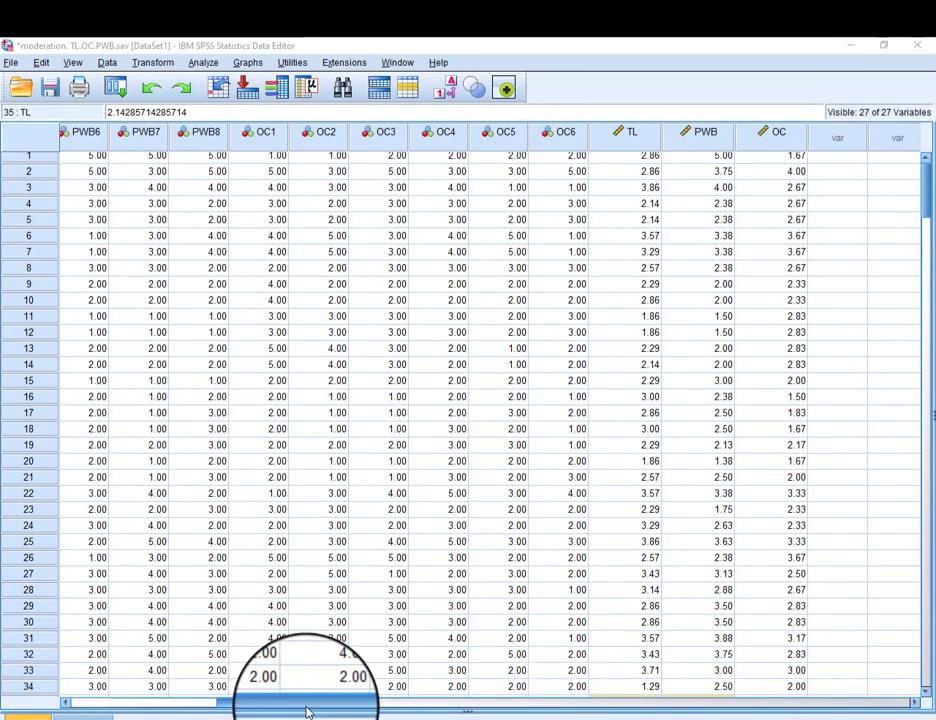
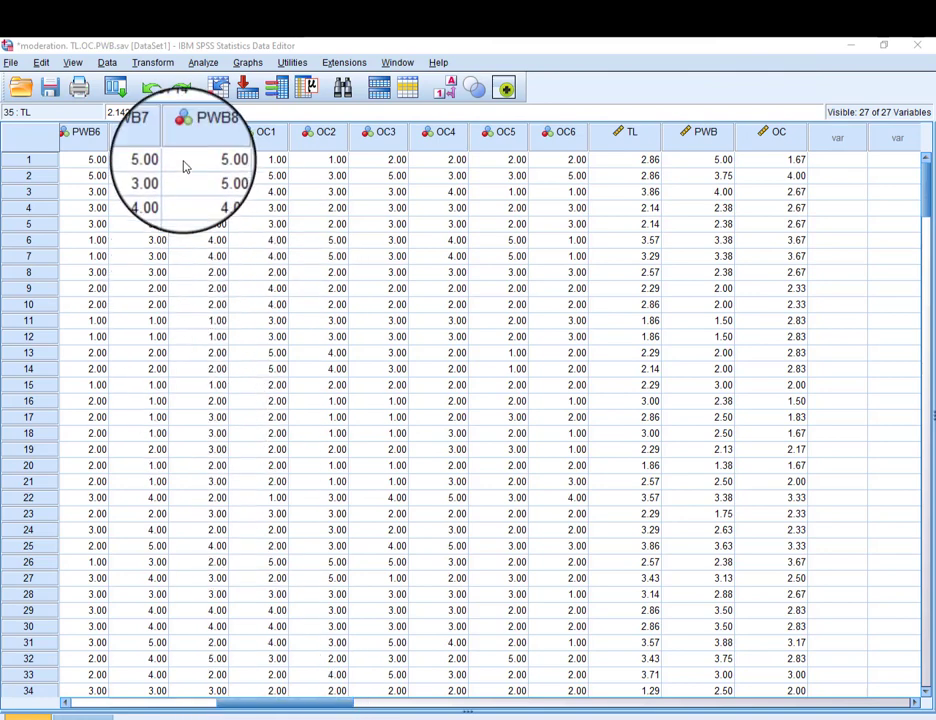
left_click(210, 68)
mouse_move(222, 337)
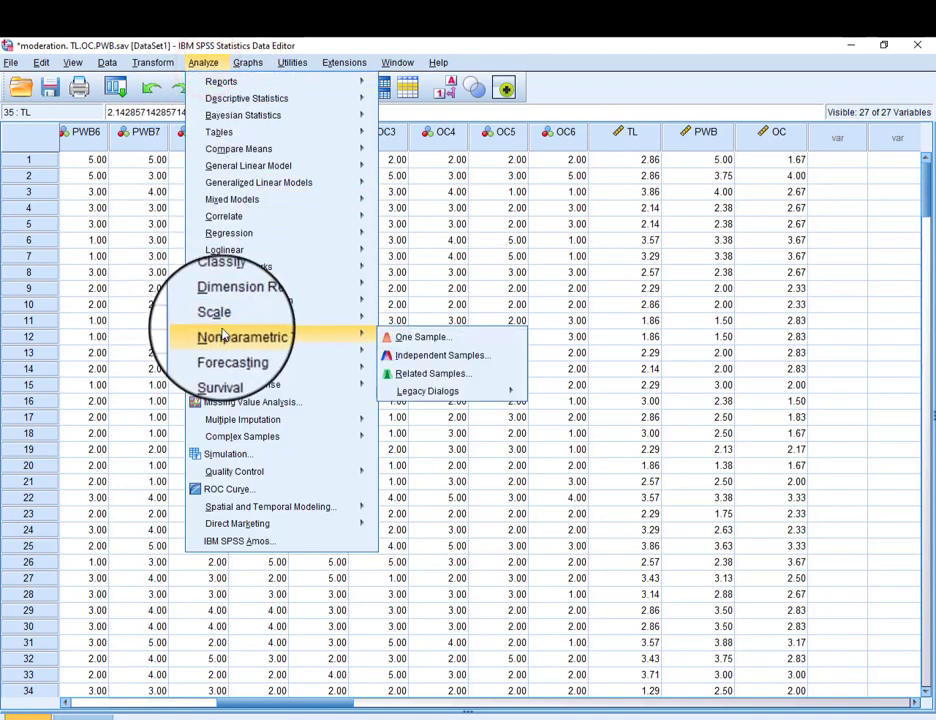
mouse_move(251, 320)
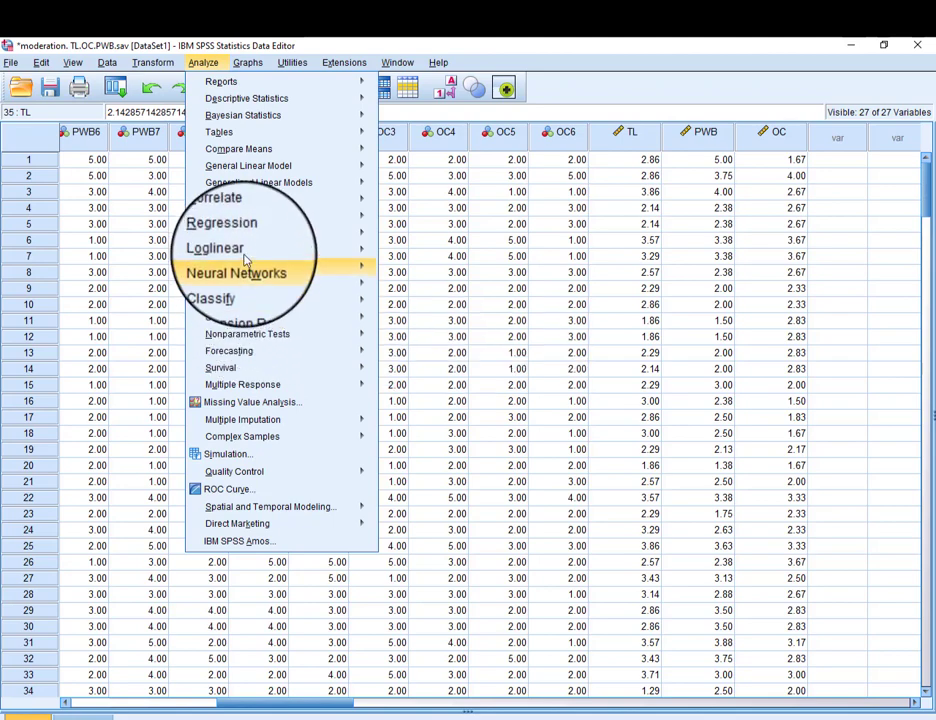
mouse_move(262, 233)
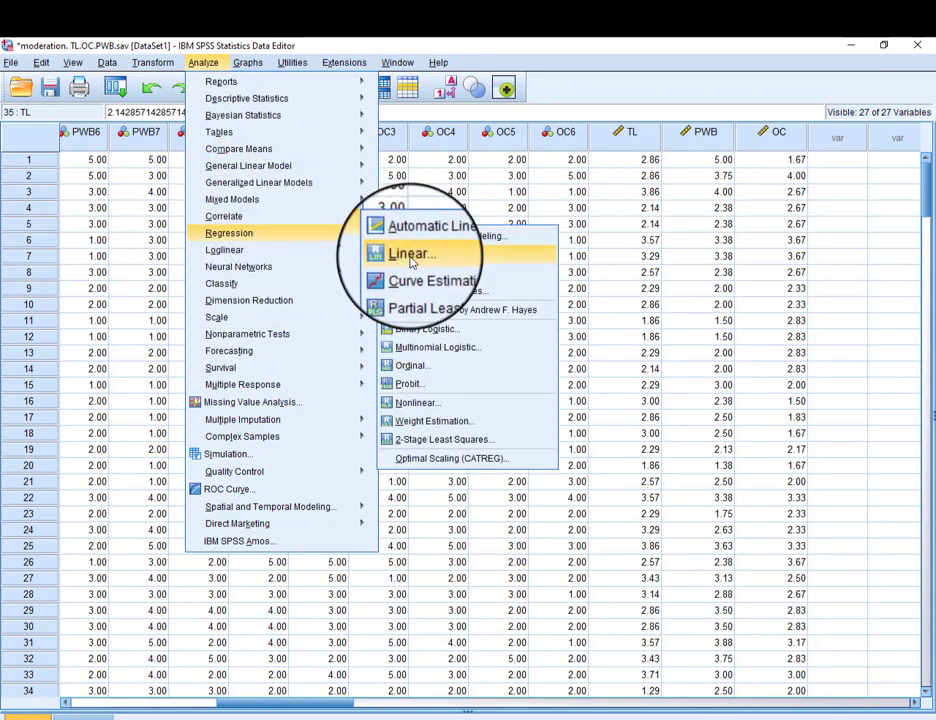
left_click(424, 260)
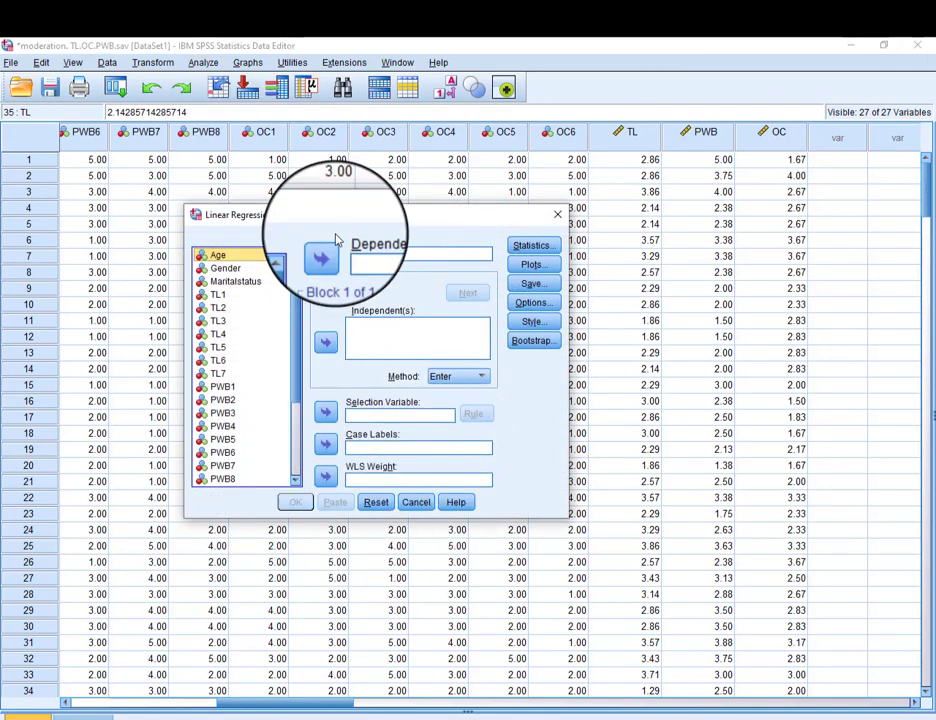
left_click_drag(296, 343, 300, 480)
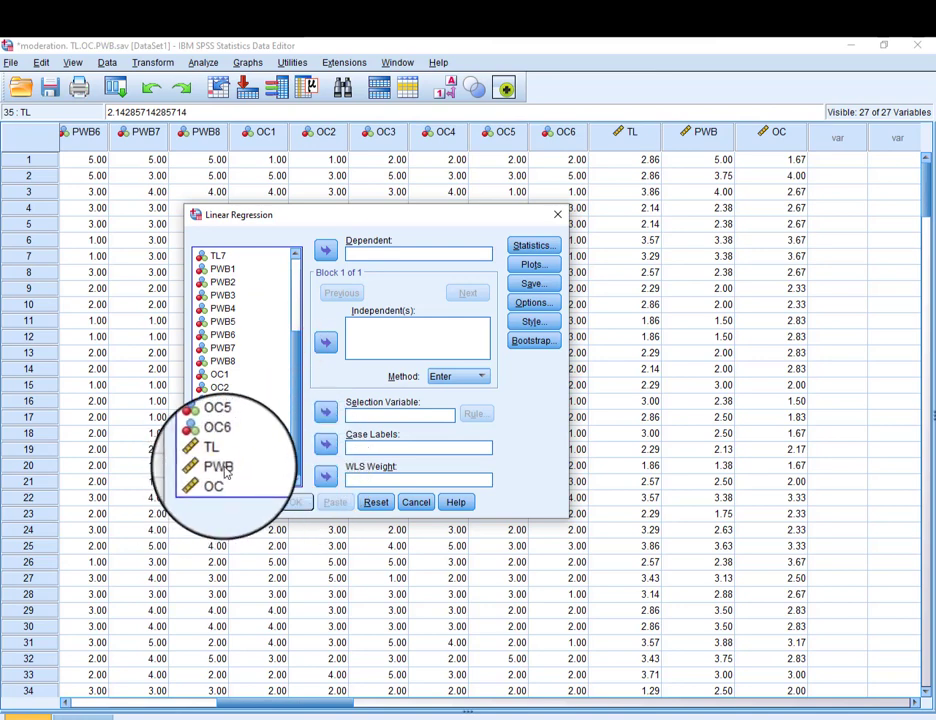
left_click(325, 250)
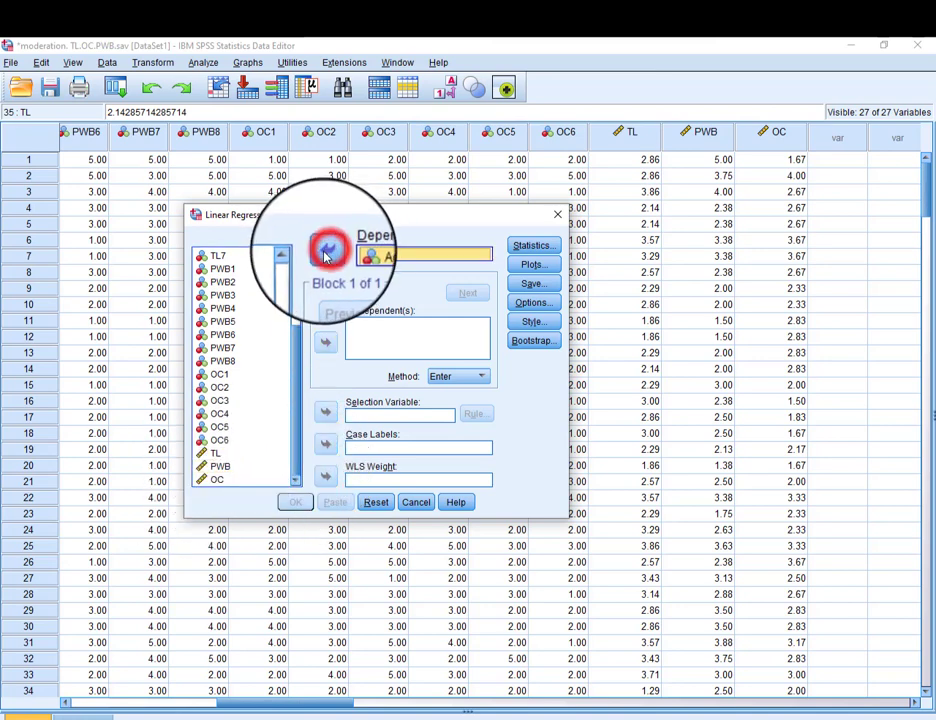
left_click(325, 250)
scroll(265, 438, "down", 3)
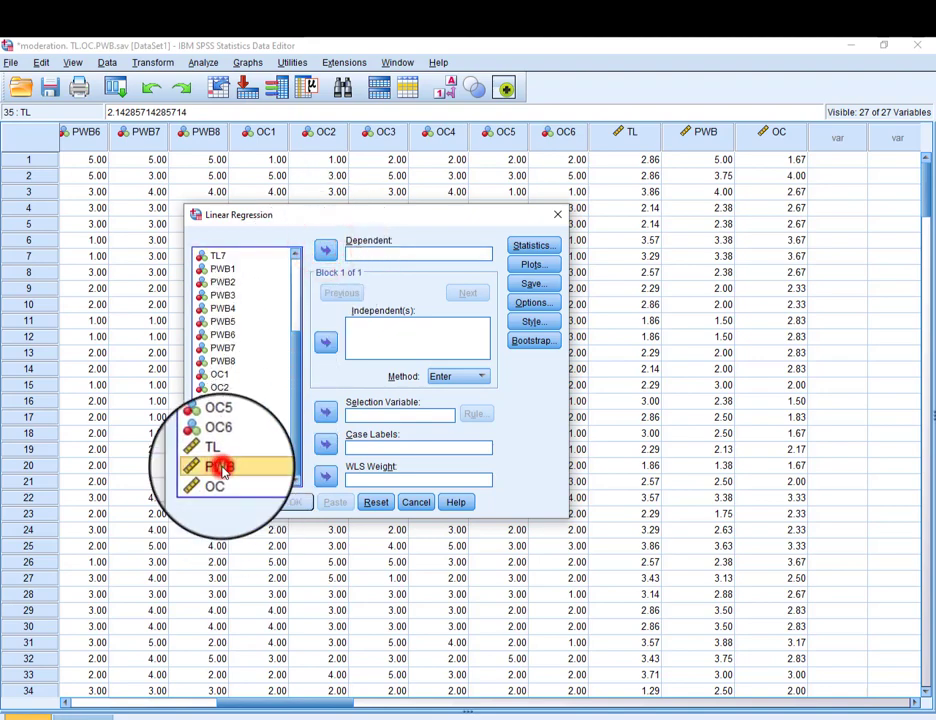
left_click(325, 250)
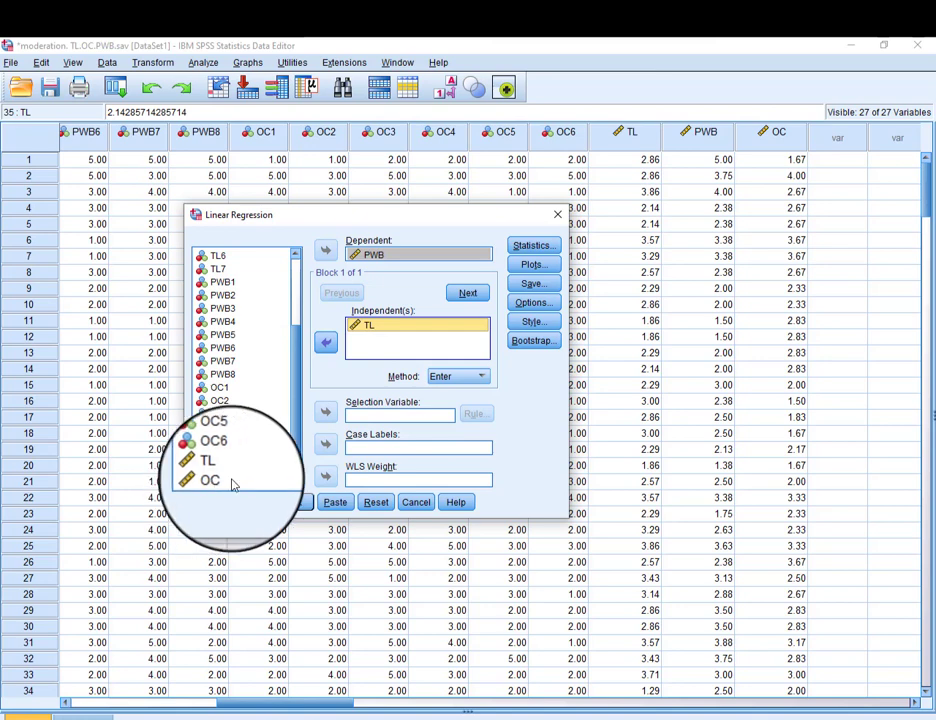
left_click(292, 378)
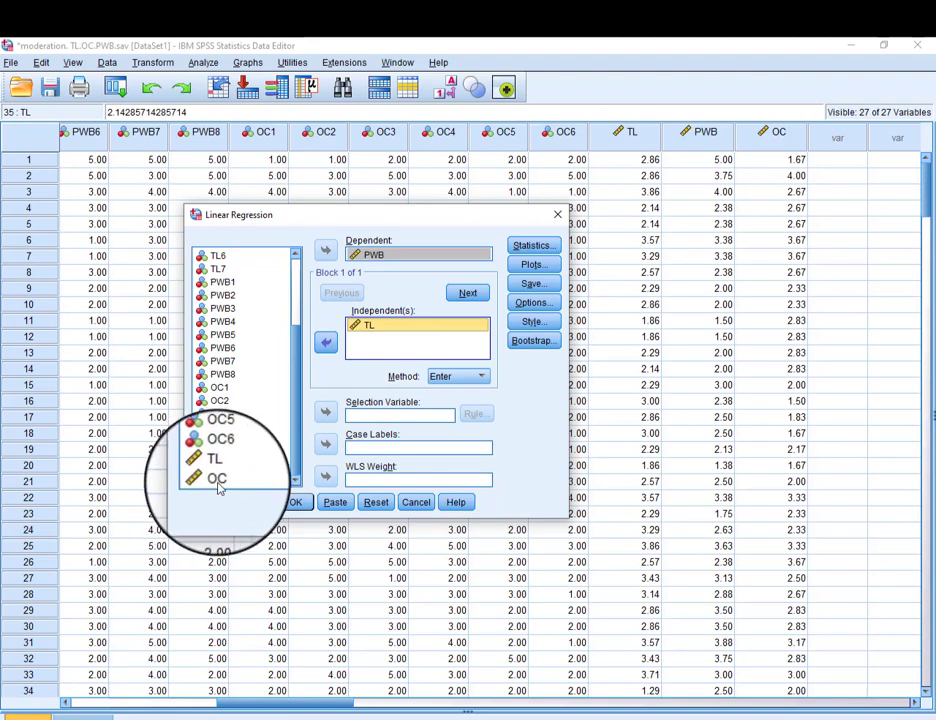
left_click(325, 343)
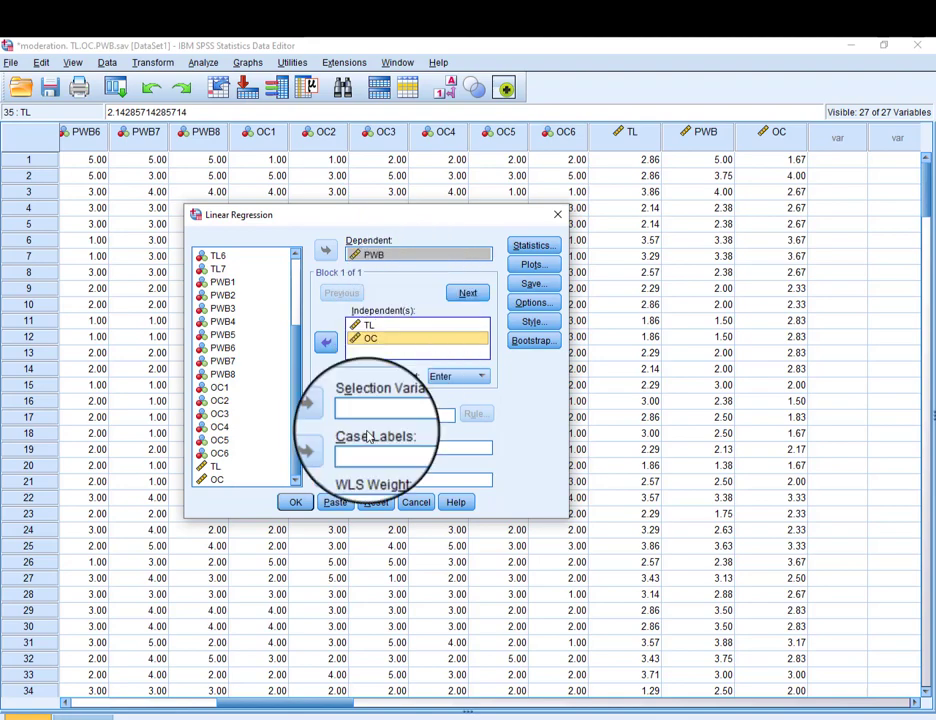
left_click(557, 214)
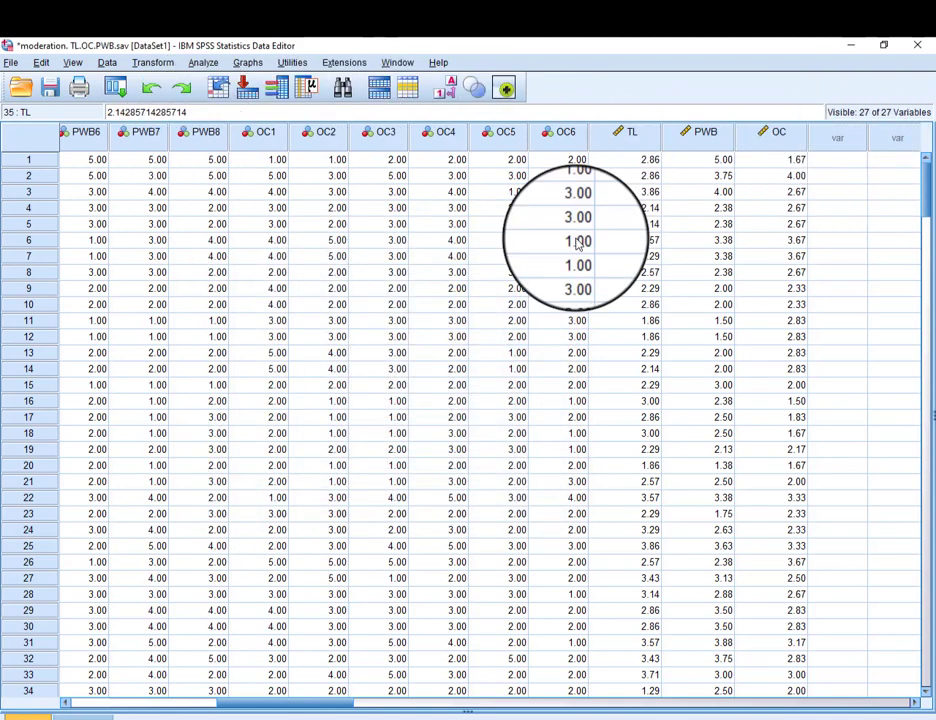
Begin another Compute Variable transformation with the OC settings cleared and name the target variable TL.OC.
left_click(152, 62)
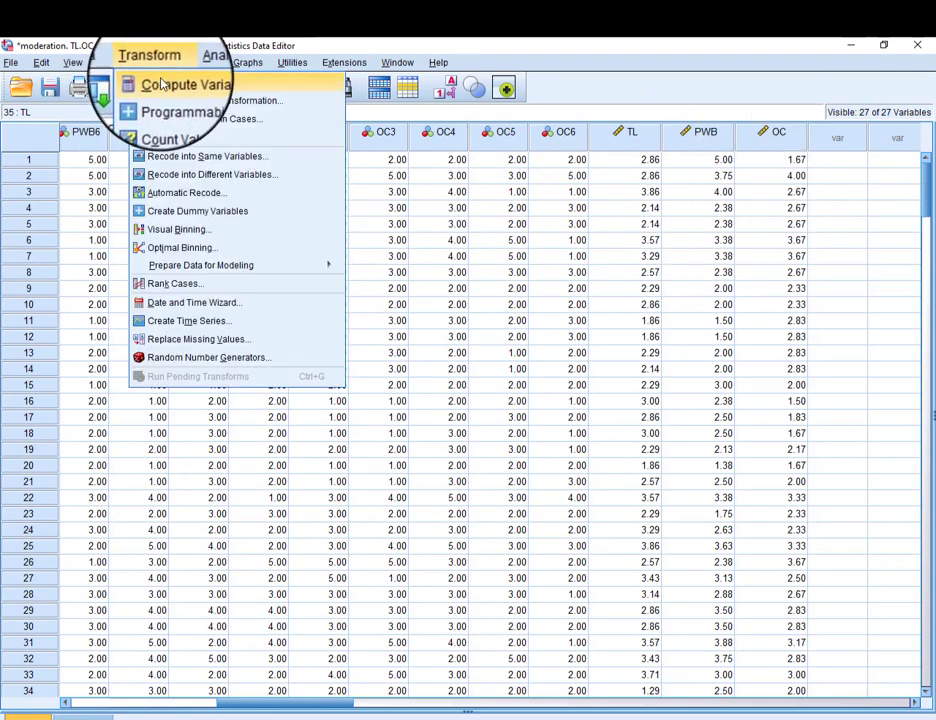
left_click(163, 87)
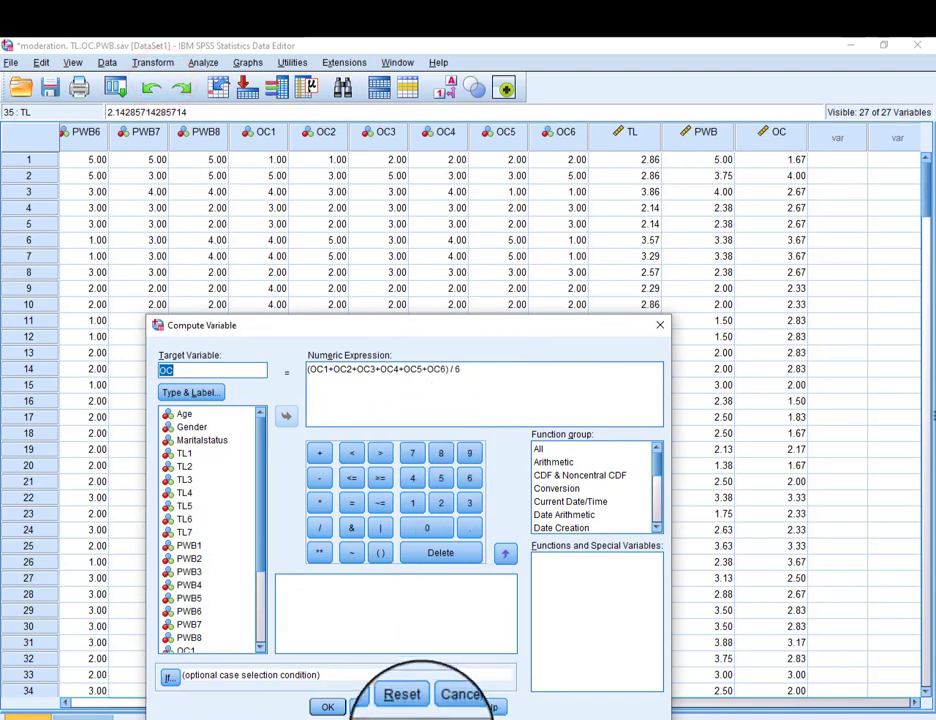
left_click(408, 707)
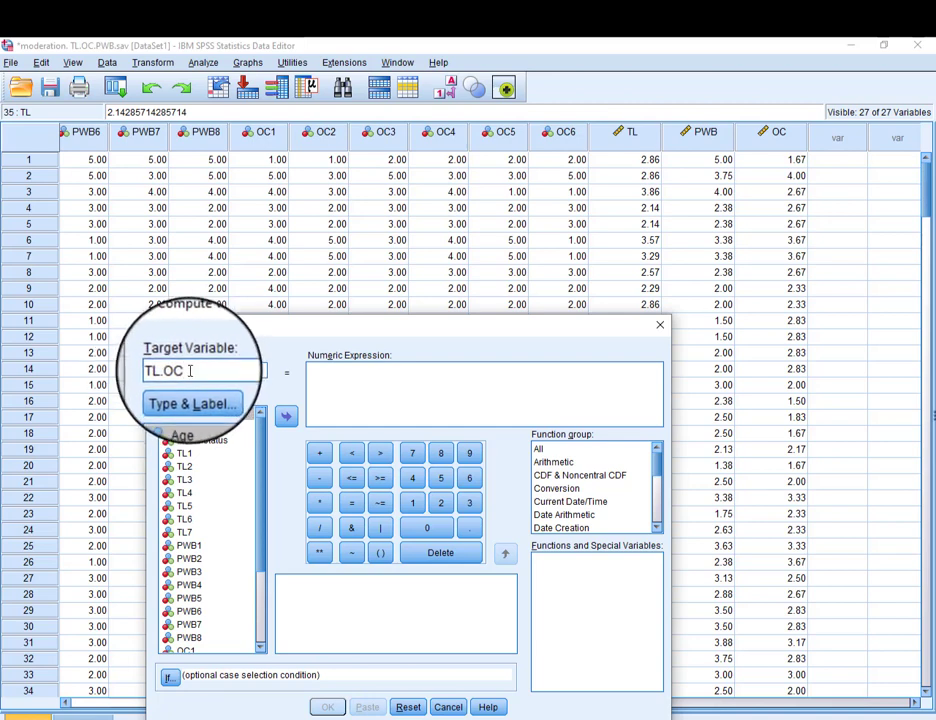
Set the numeric expression for TL.OC to TL * OC and compute the interaction variable.
left_click(408, 404)
scroll(232, 600, "down", 3)
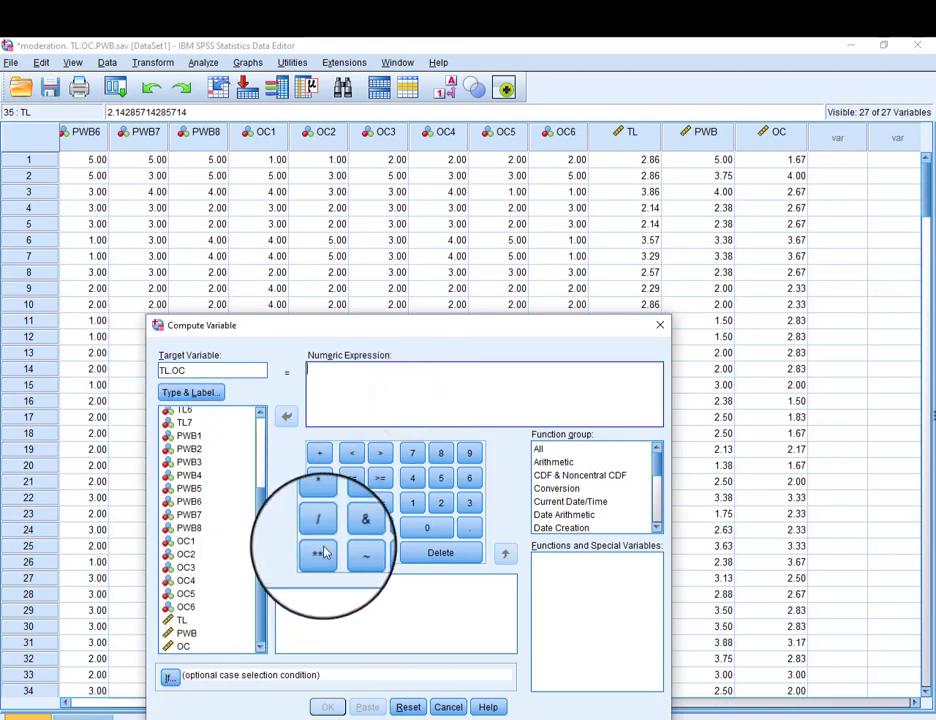
double_click(180, 620)
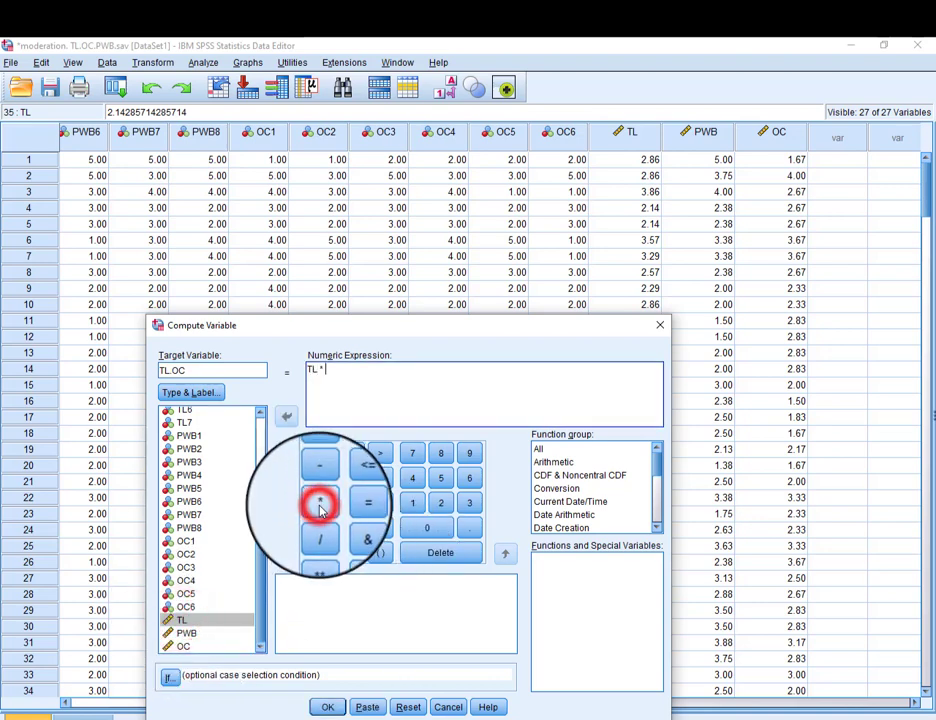
double_click(183, 646)
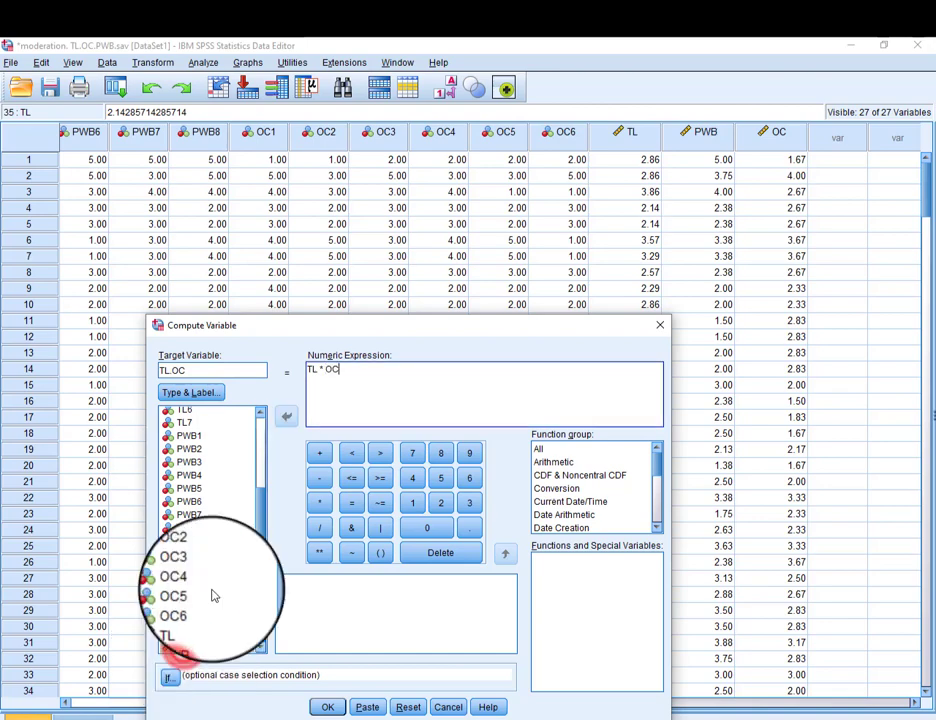
left_click(328, 707)
Start a linear regression analysis and assign PWB as the dependent variable.
left_click_drag(299, 710, 345, 710)
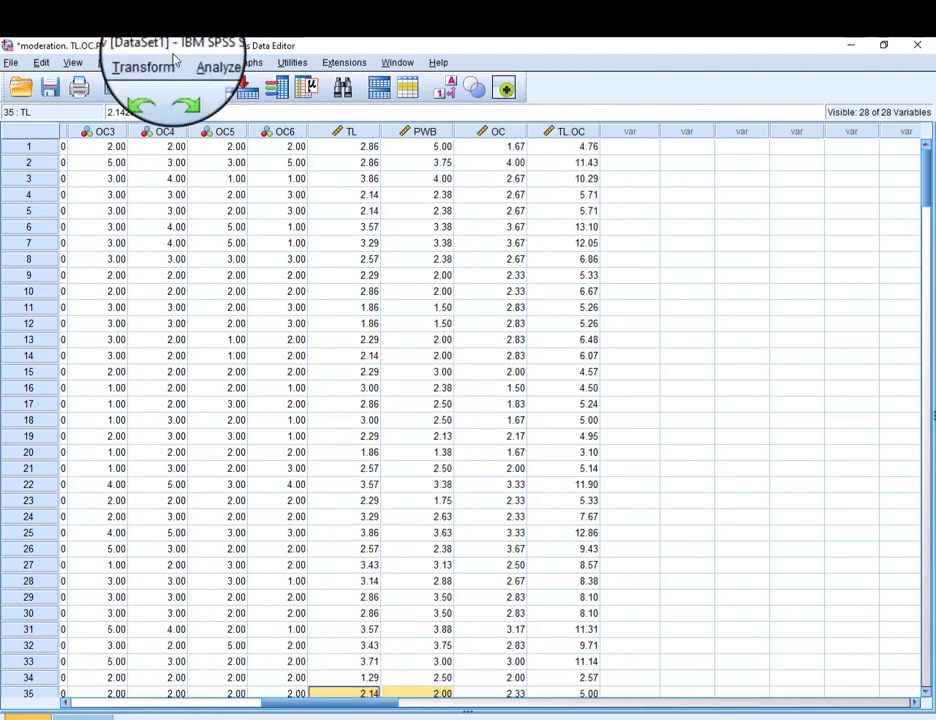
left_click(203, 64)
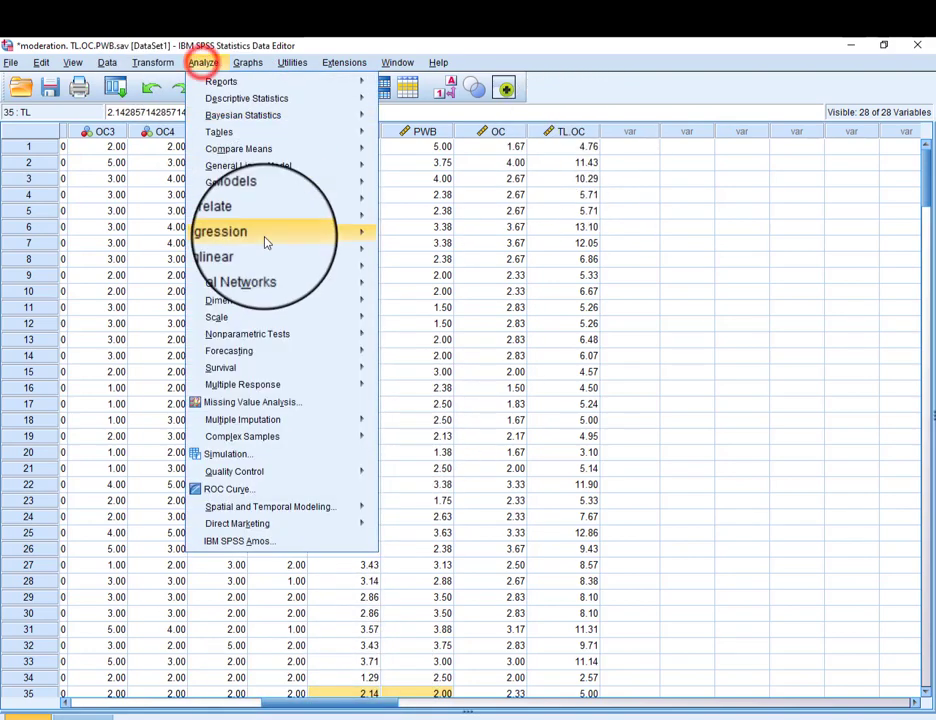
mouse_move(257, 235)
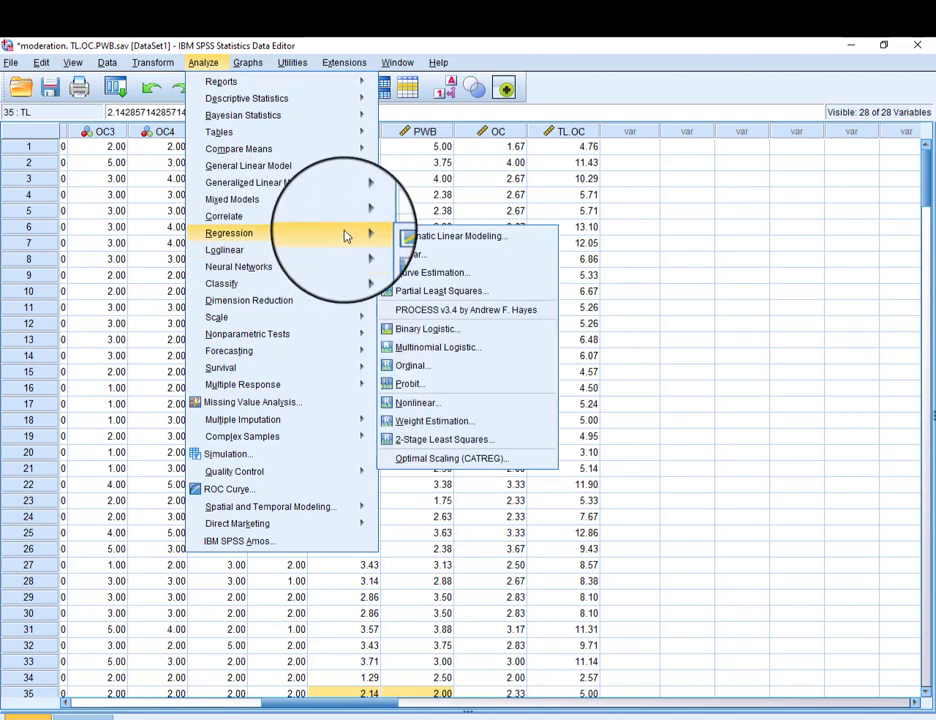
left_click(424, 259)
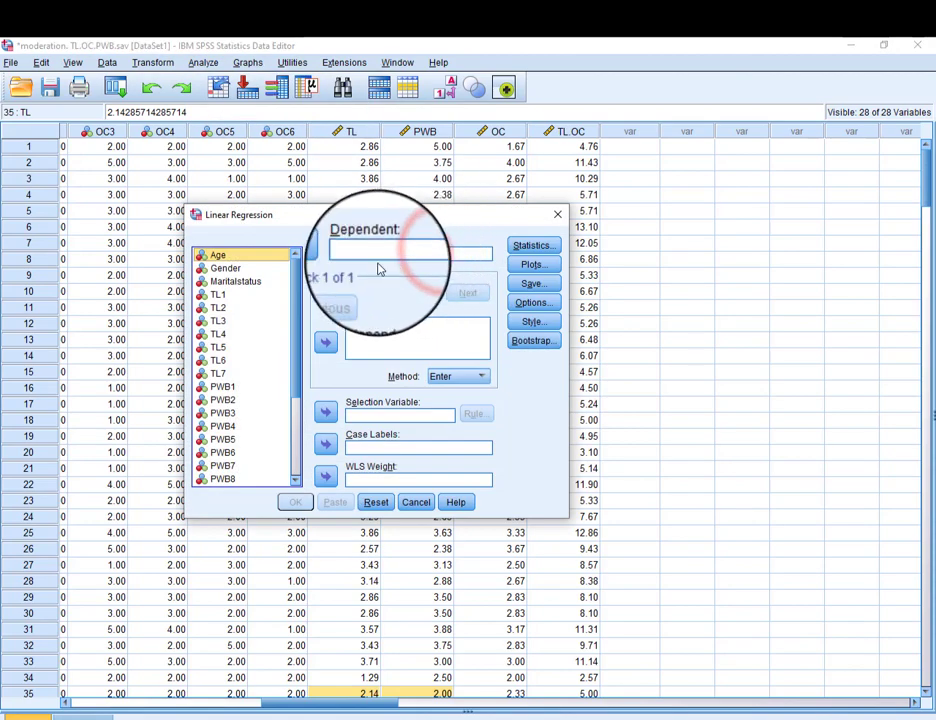
scroll(272, 449, "down", 4)
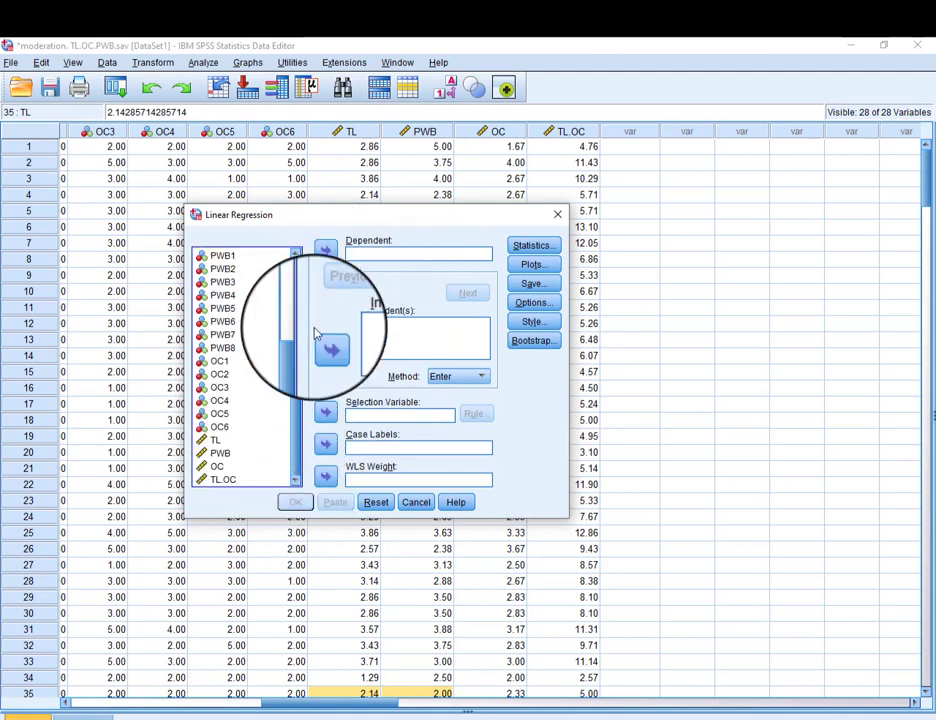
left_click(229, 455)
left_click(325, 250)
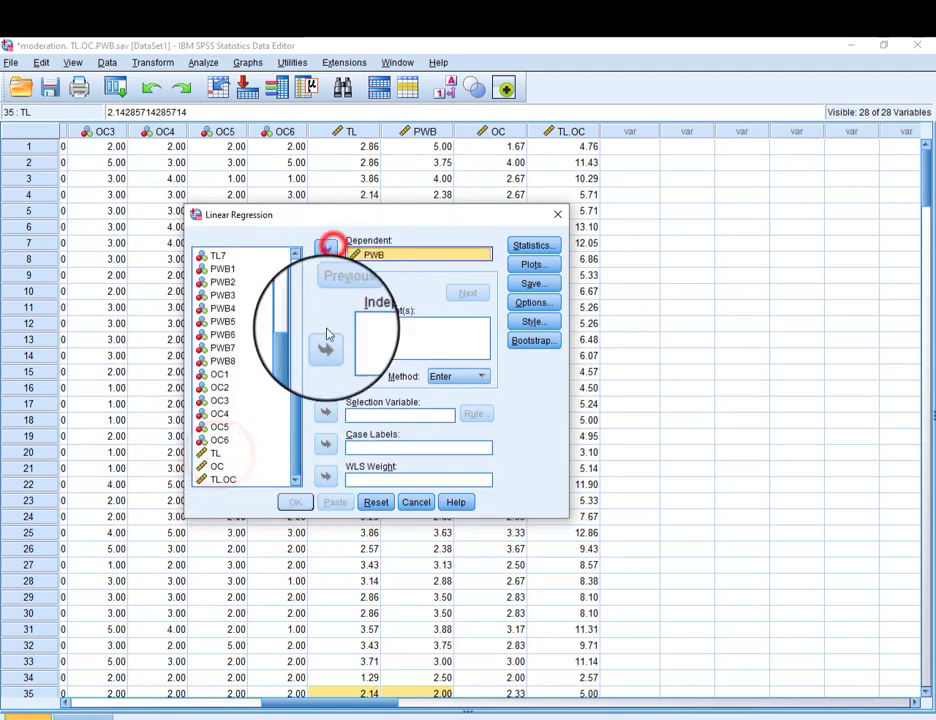
Enter TL and OC as independent variables in the first block and TL.OC in the second block.
left_click(325, 342)
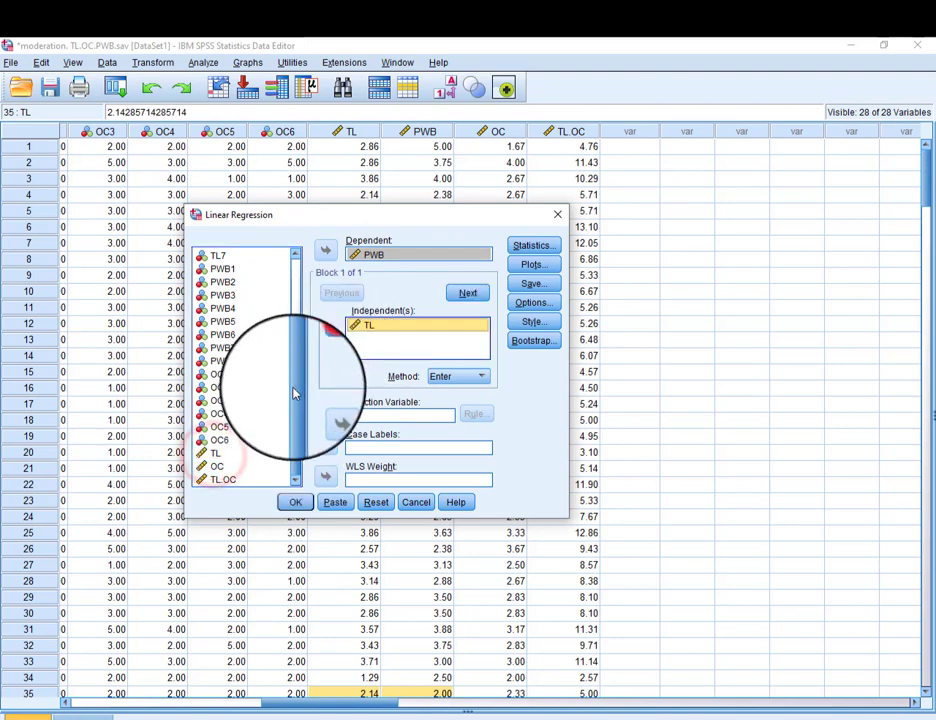
left_click(217, 467)
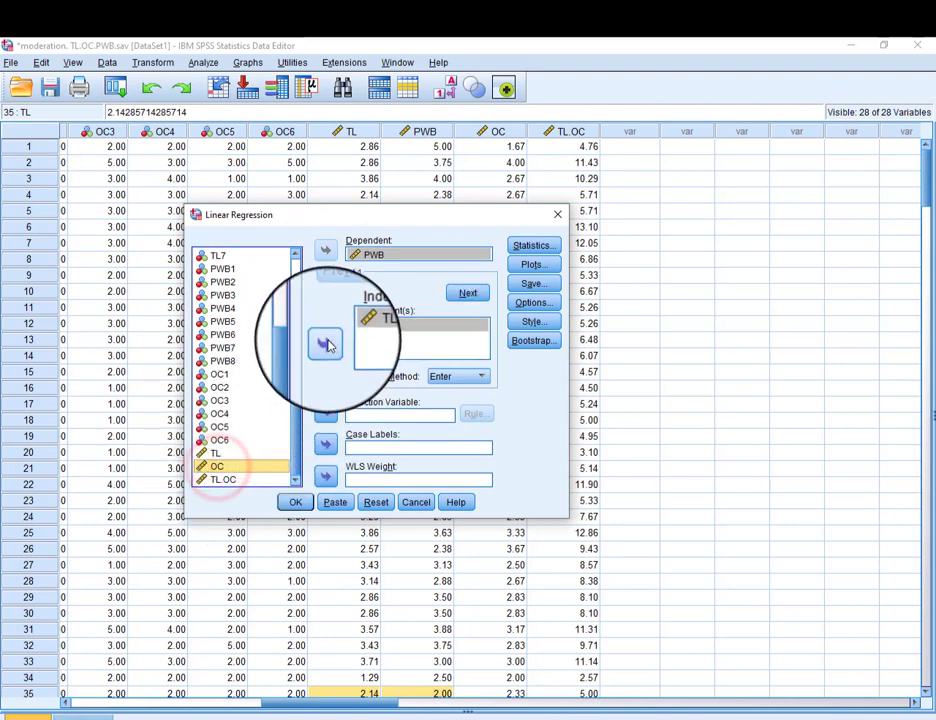
left_click(326, 343)
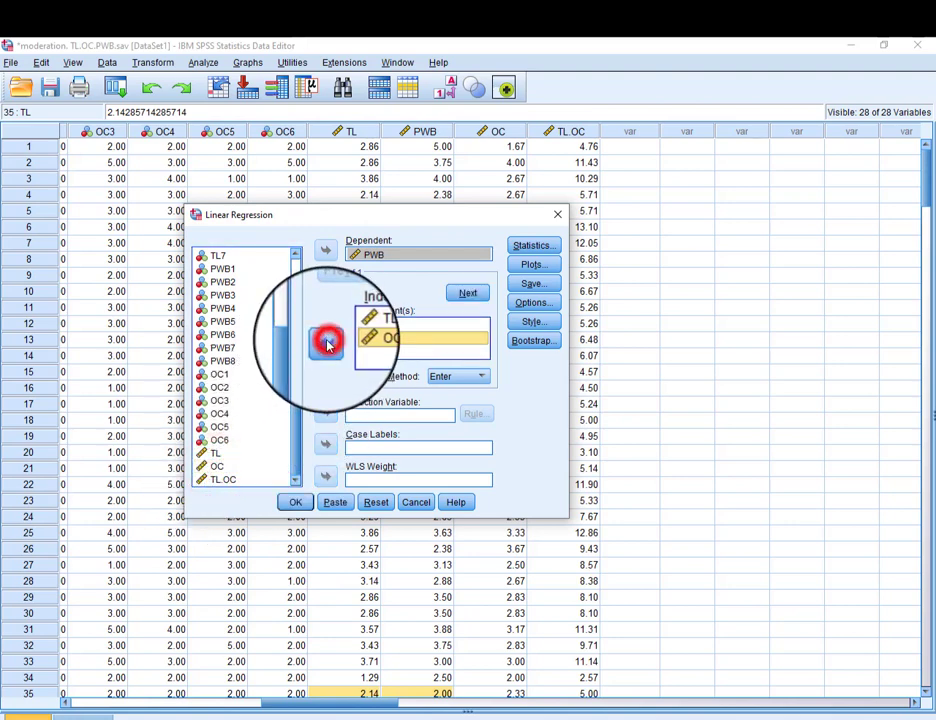
left_click(469, 296)
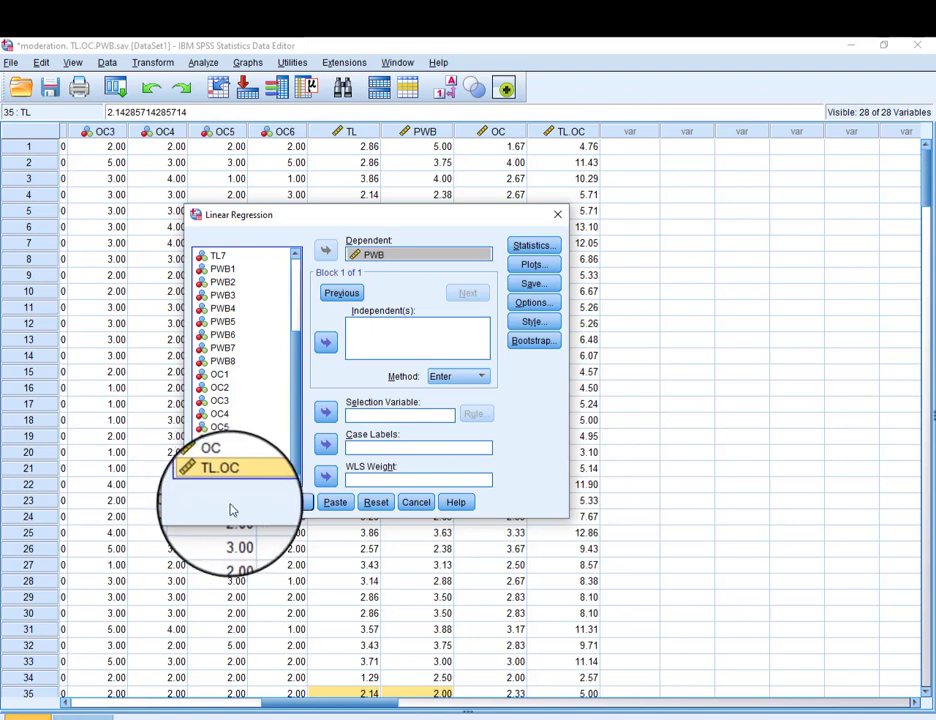
left_click(326, 343)
Include R squared change in the regression statistics, keeping Estimates and Model fit selected.
left_click(534, 248)
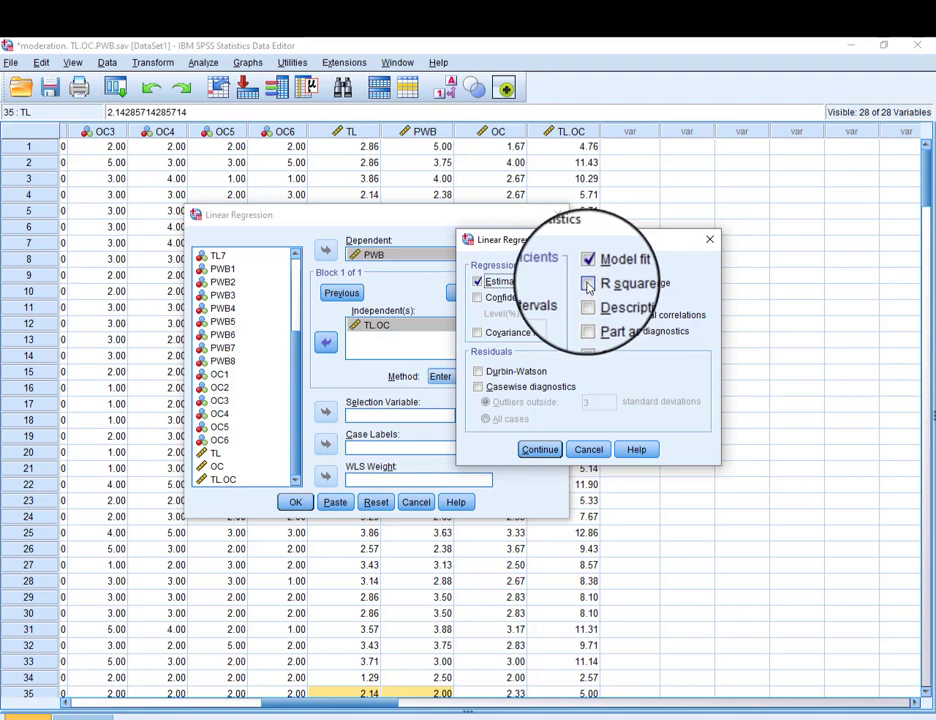
left_click(588, 284)
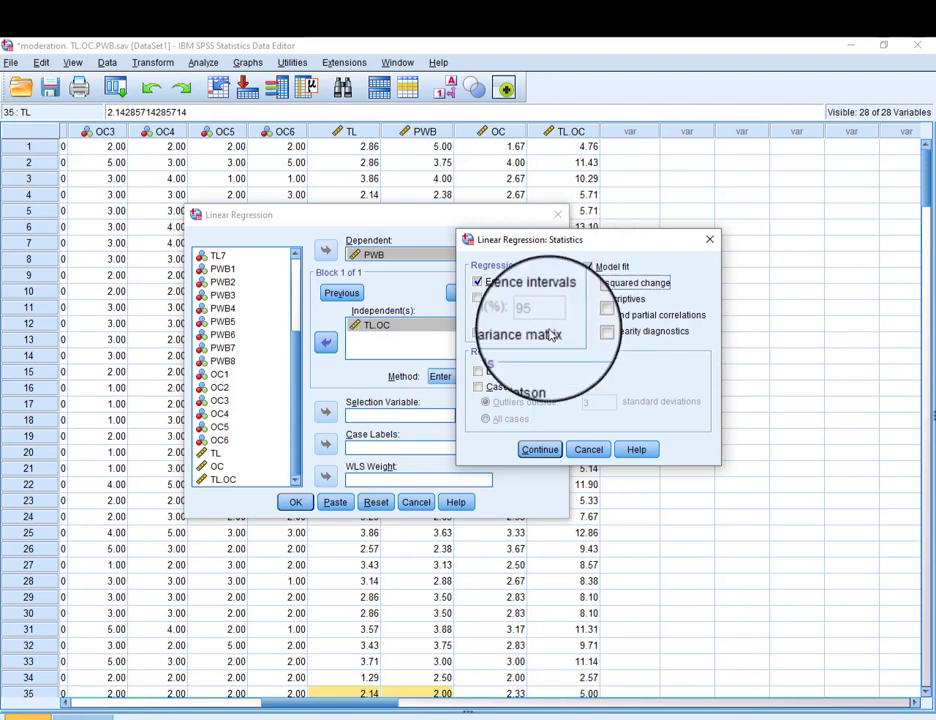
left_click(537, 450)
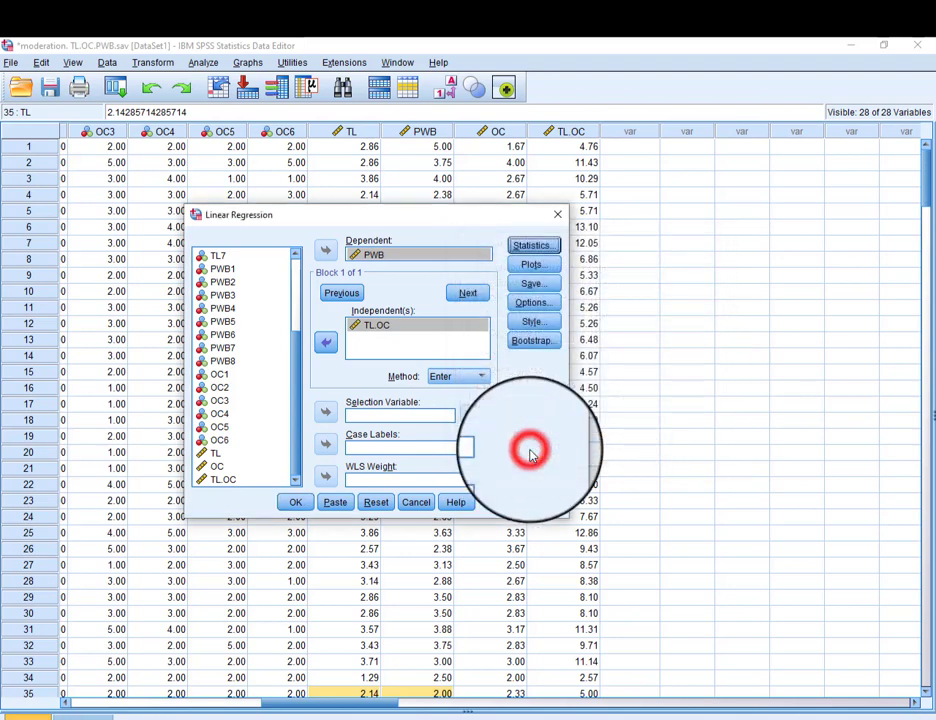
left_click(532, 245)
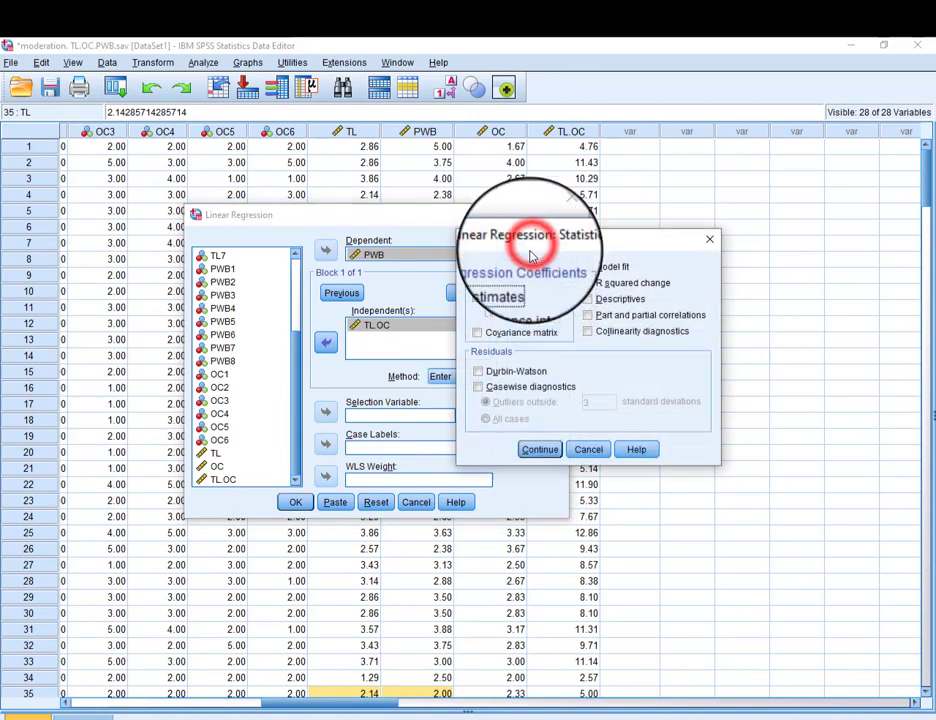
left_click(540, 450)
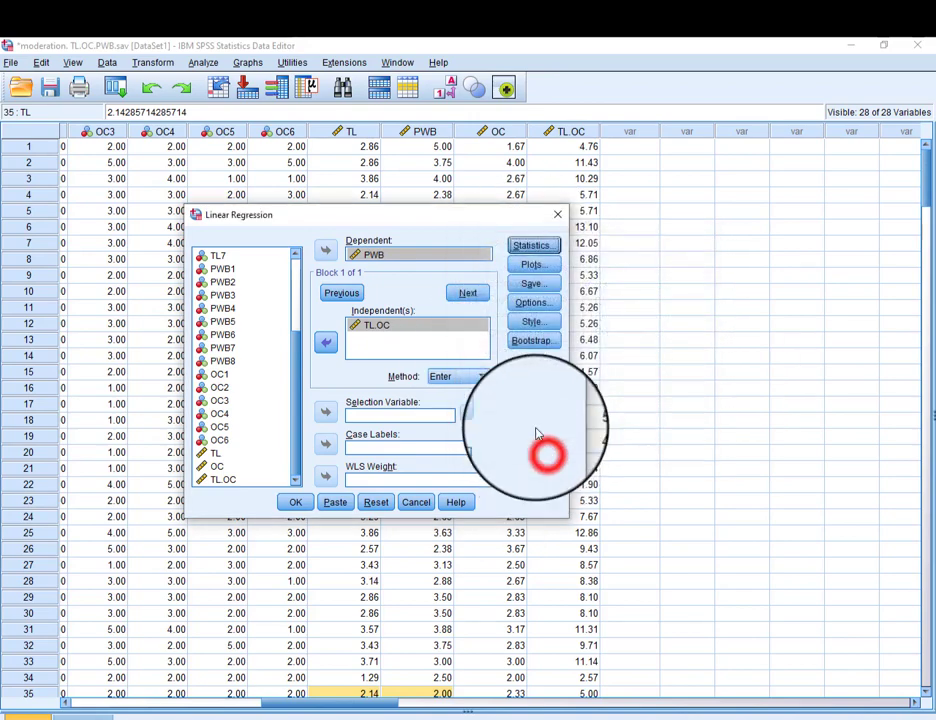
Run the two-block regression without adding plots and maximize the output viewer window.
left_click(537, 263)
left_click(386, 466)
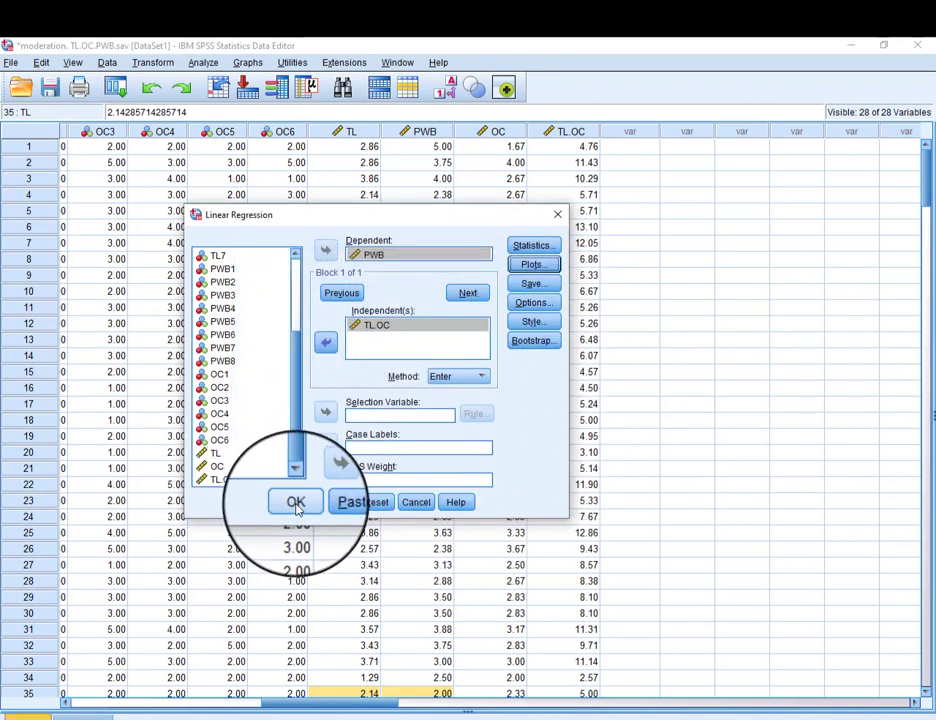
left_click(295, 503)
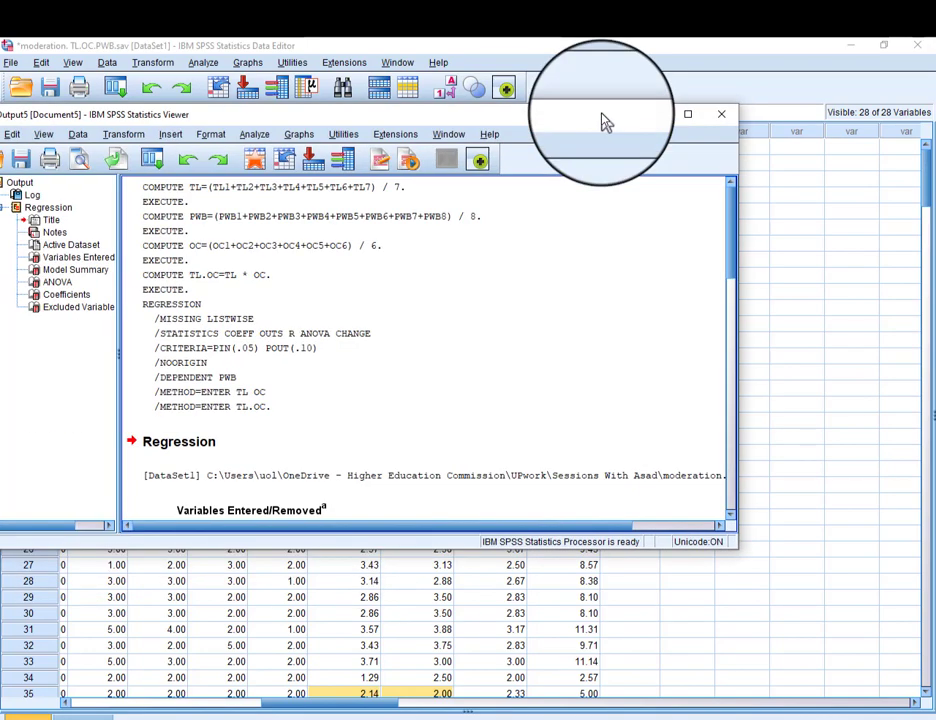
left_click_drag(606, 121, 685, 188)
left_click(777, 182)
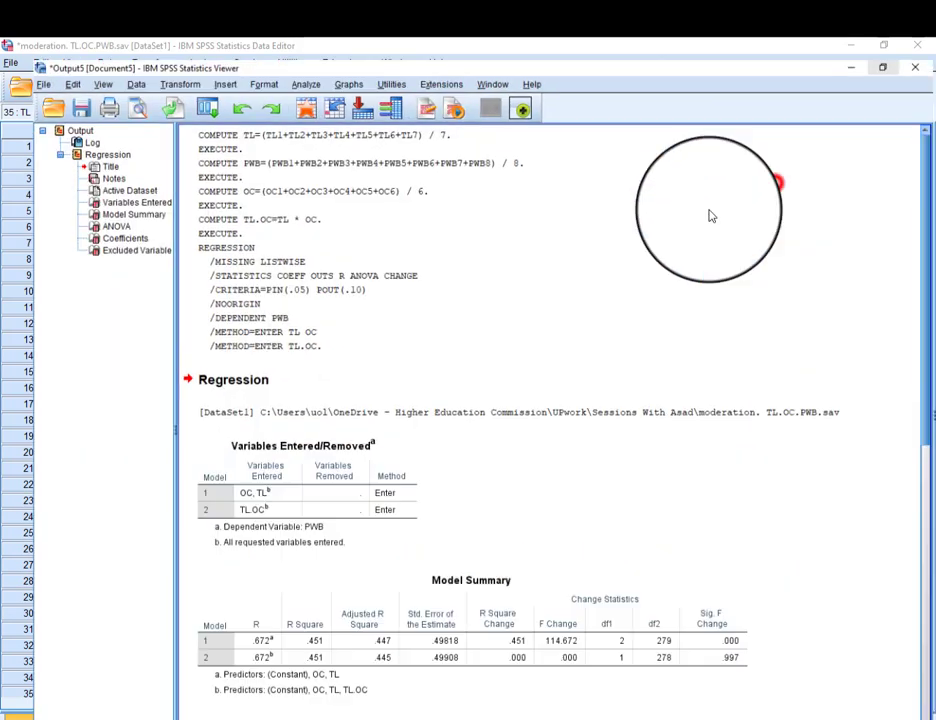
Examine the Model Summary, ANOVA, Coefficients and Excluded Variables tables in the regression output.
scroll(560, 422, "down", 5)
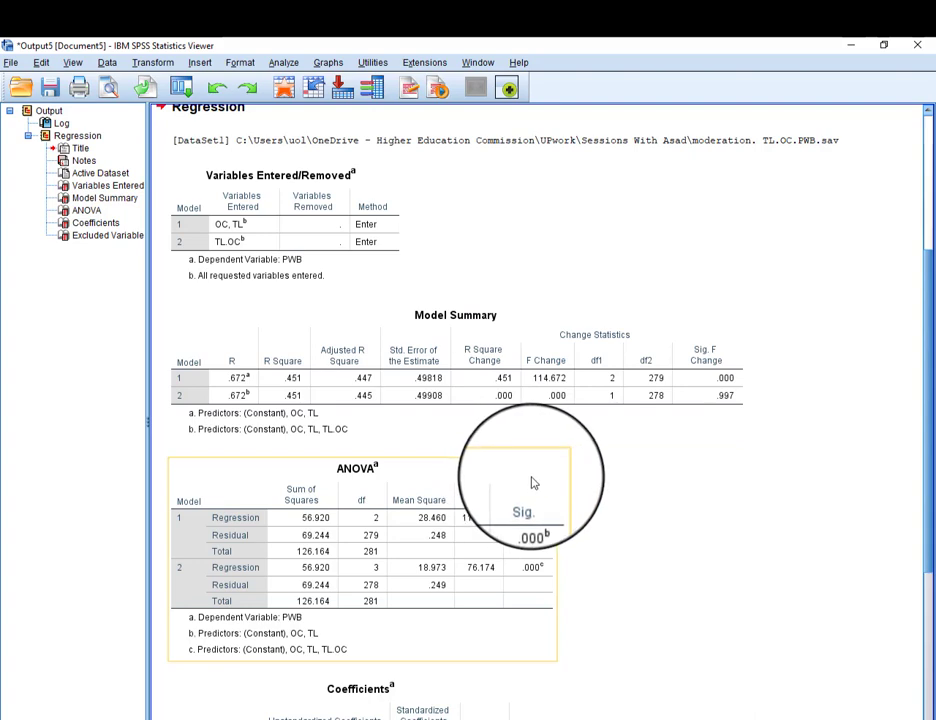
scroll(560, 478, "down", 1)
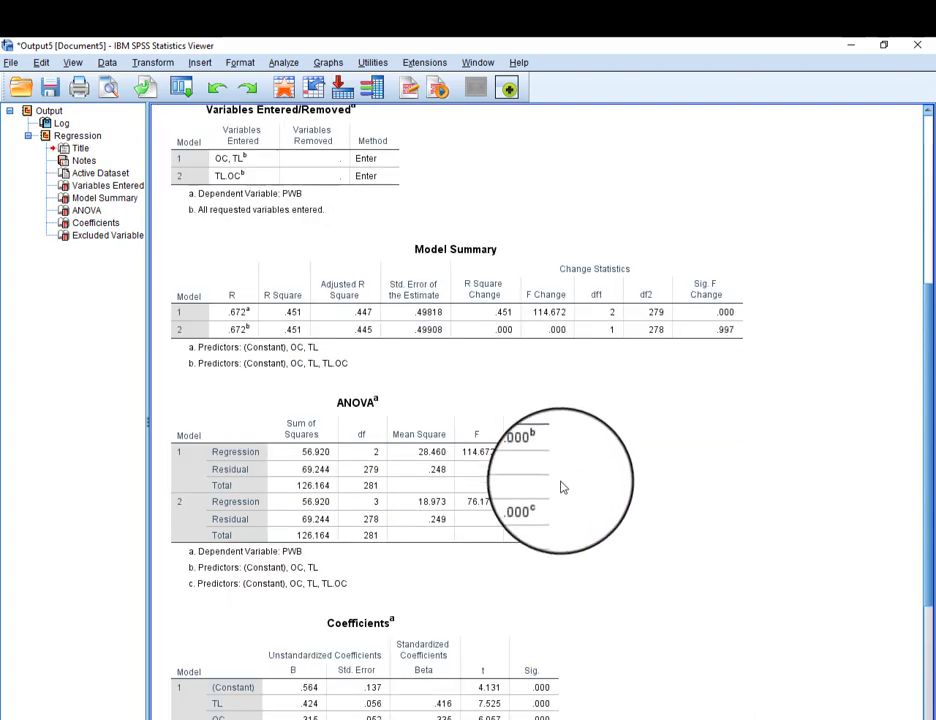
scroll(590, 525, "down", 2)
left_click(280, 625)
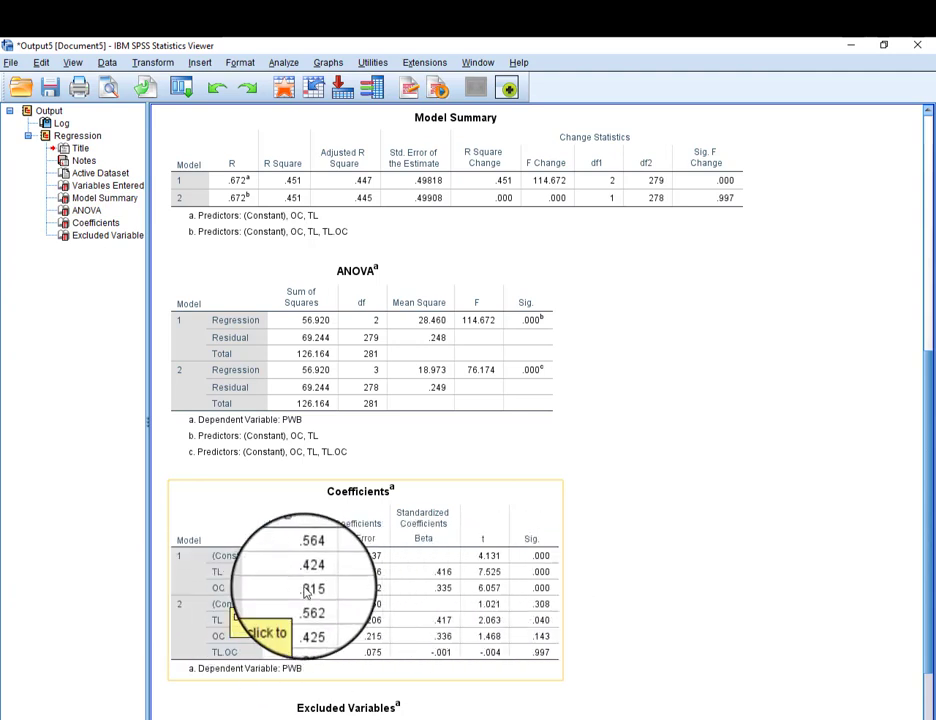
scroll(350, 596, "down", 1)
scroll(330, 600, "down", 1)
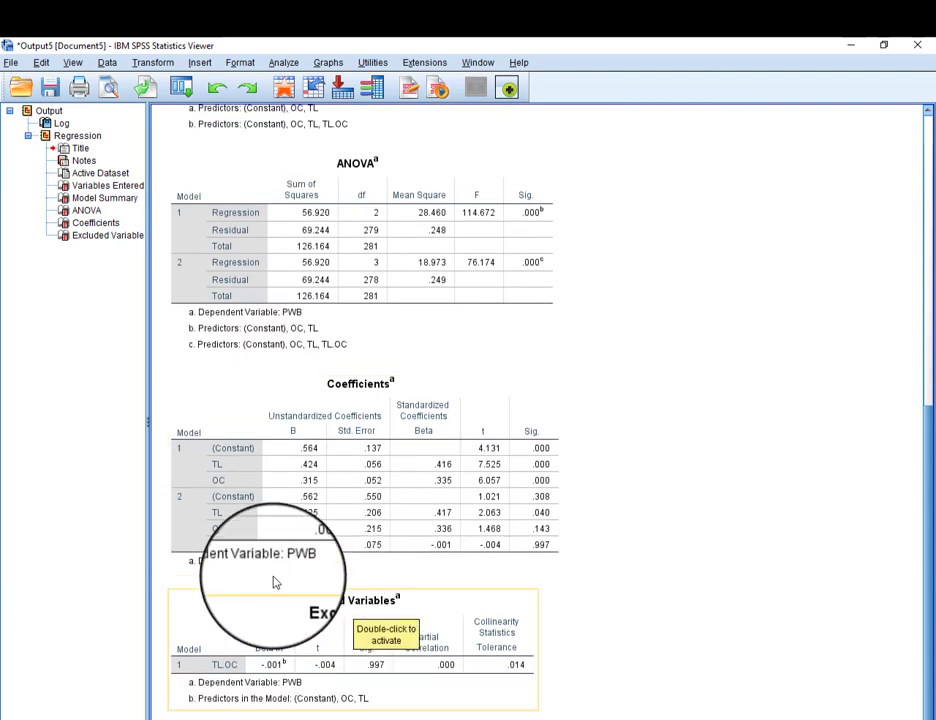